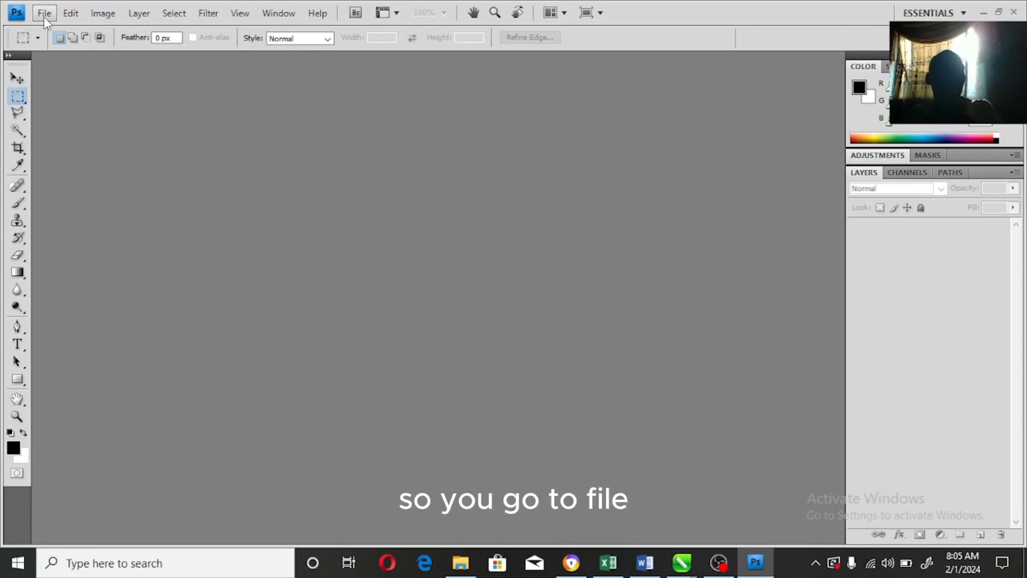
Step: Open the portrait photo Untitled-1.png from the Documents folder
click(44, 14)
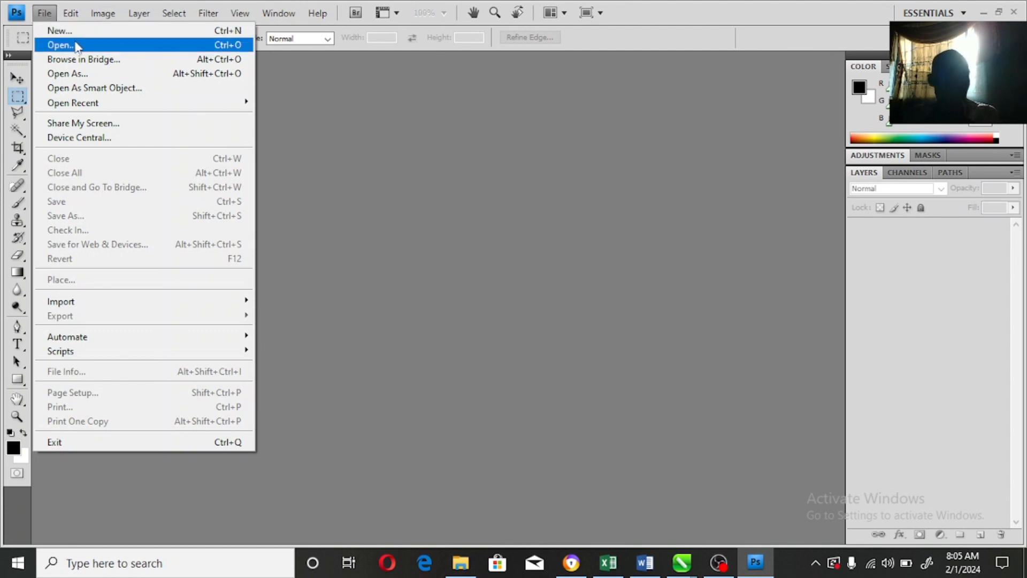
click(75, 45)
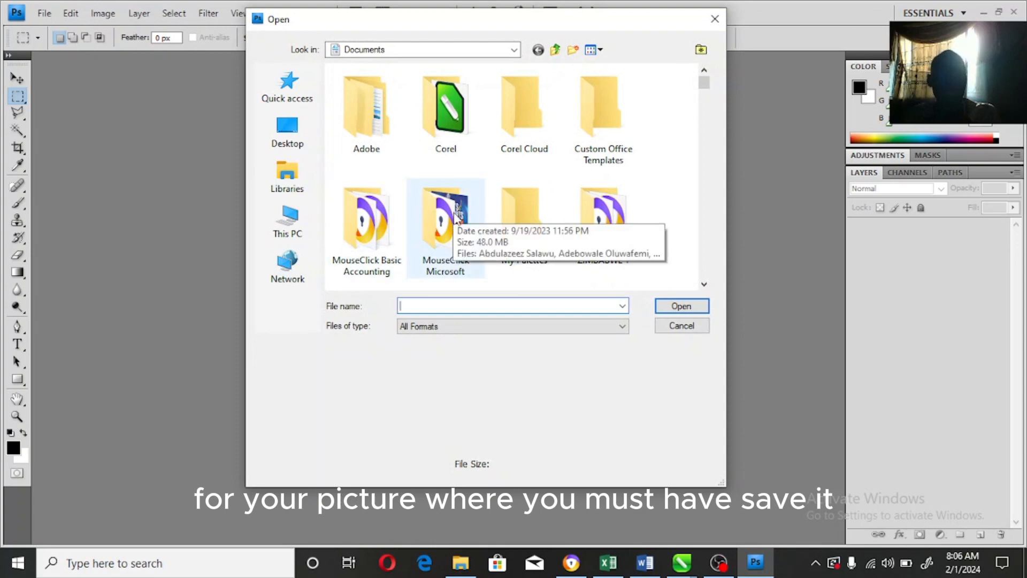
click(442, 126)
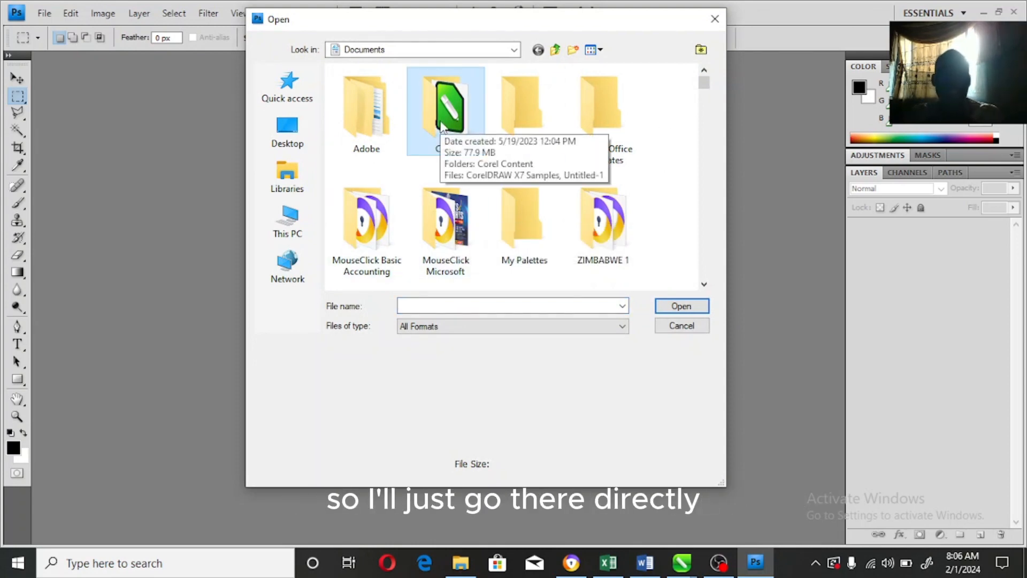
key(u)
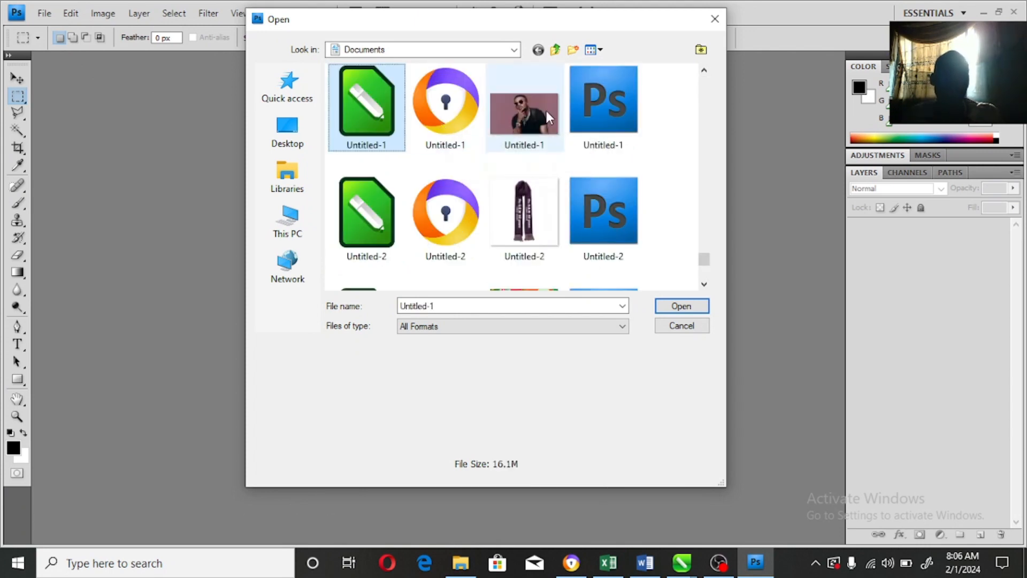
click(547, 111)
click(671, 304)
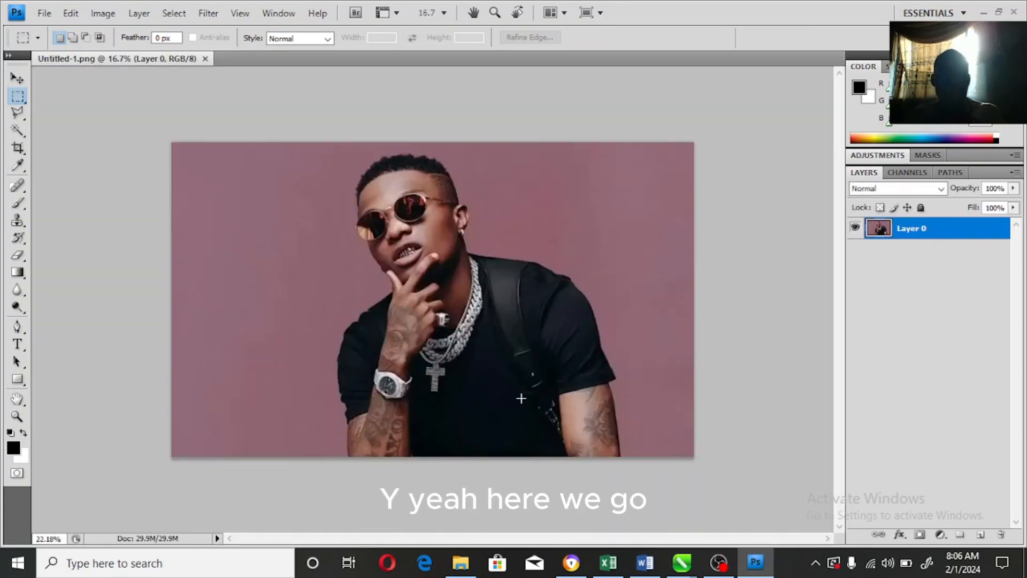
Step: Activate the Polygonal Lasso Tool for tracing the man's outline
scroll(516, 394, up, 1)
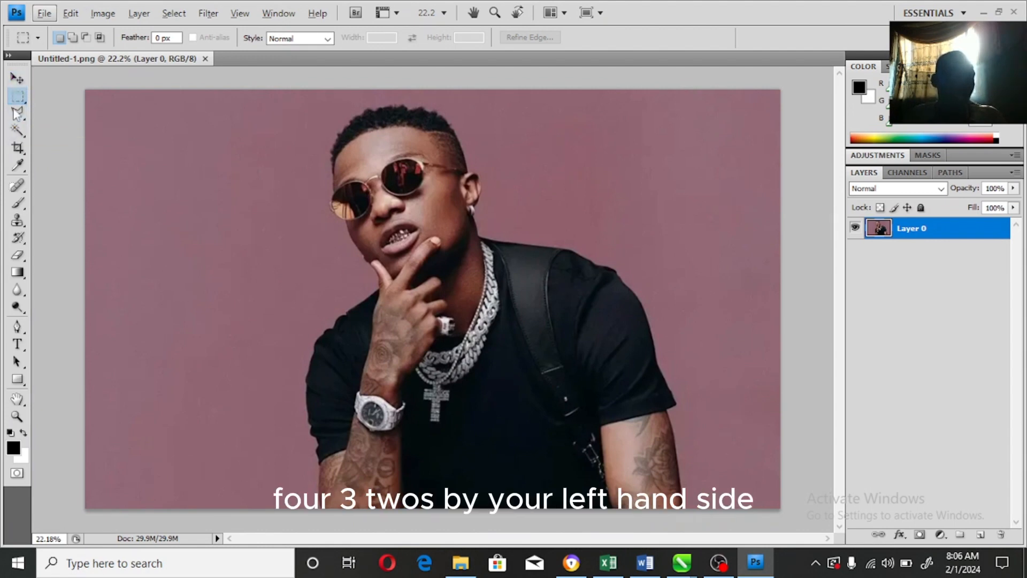
click(17, 79)
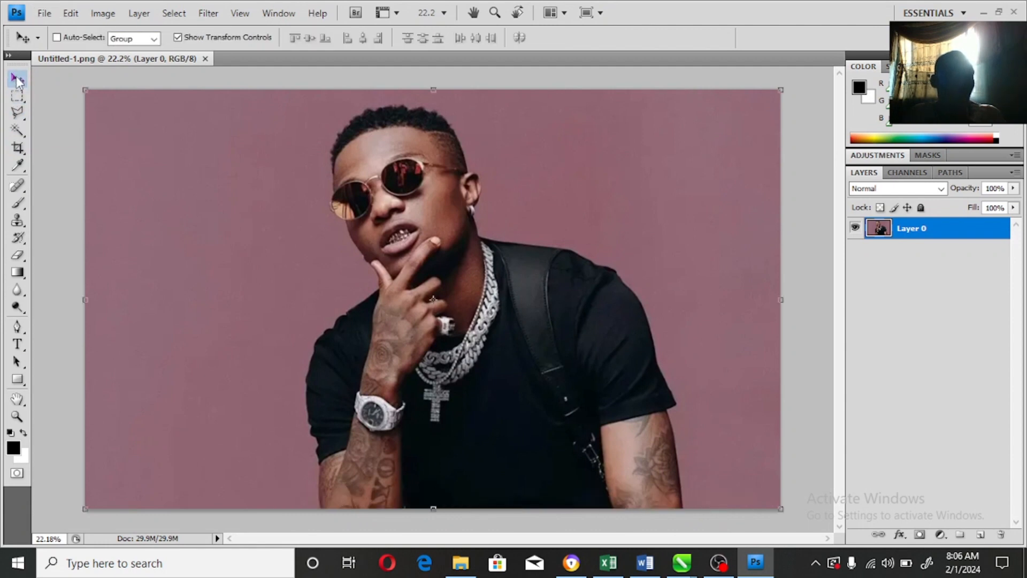
click(25, 118)
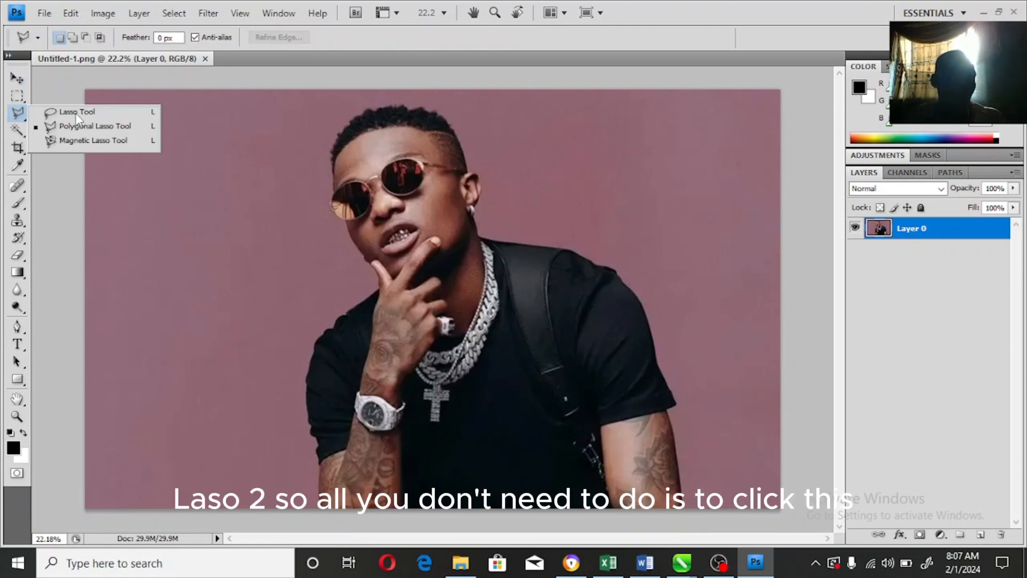
click(26, 120)
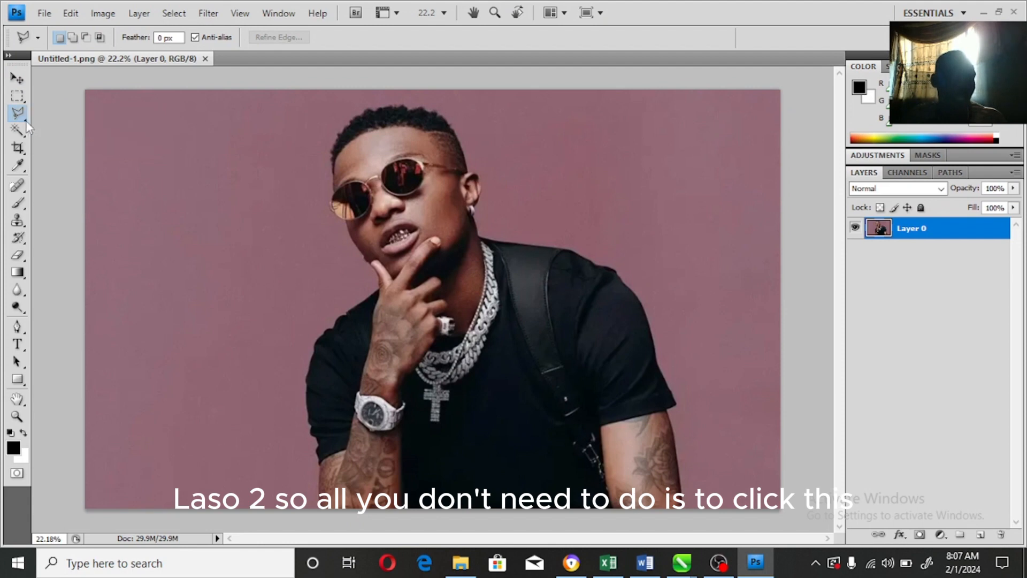
click(16, 129)
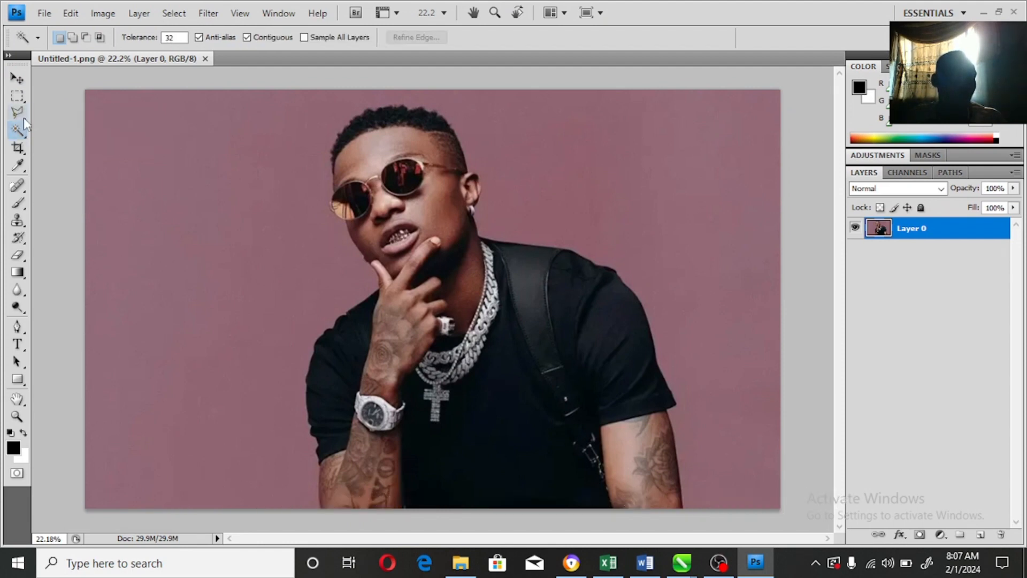
click(24, 118)
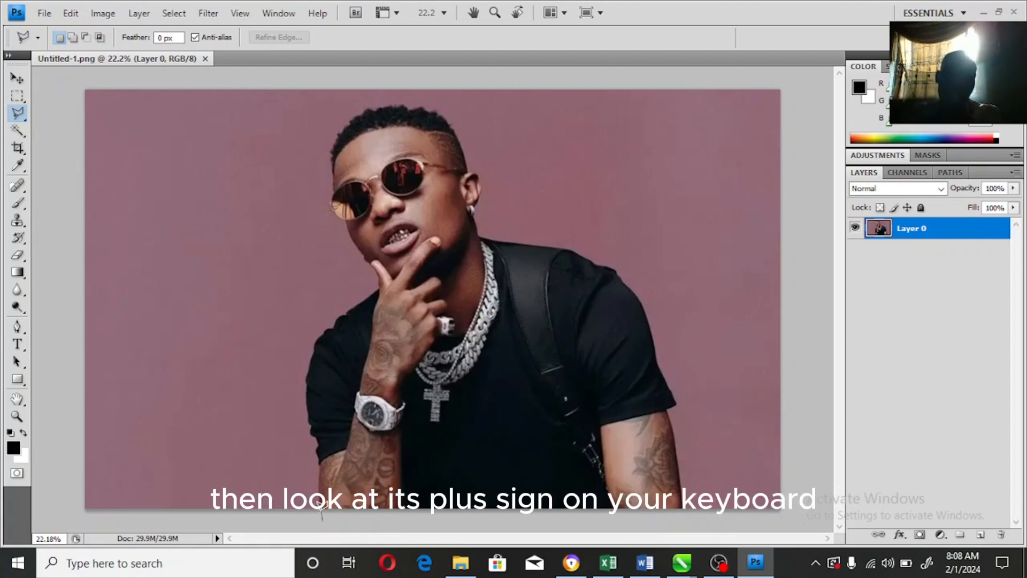
Step: Start a polygonal lasso outline where the outer edge of the watch-wearing forearm meets the photo's lower border
key(ctrl+plus)
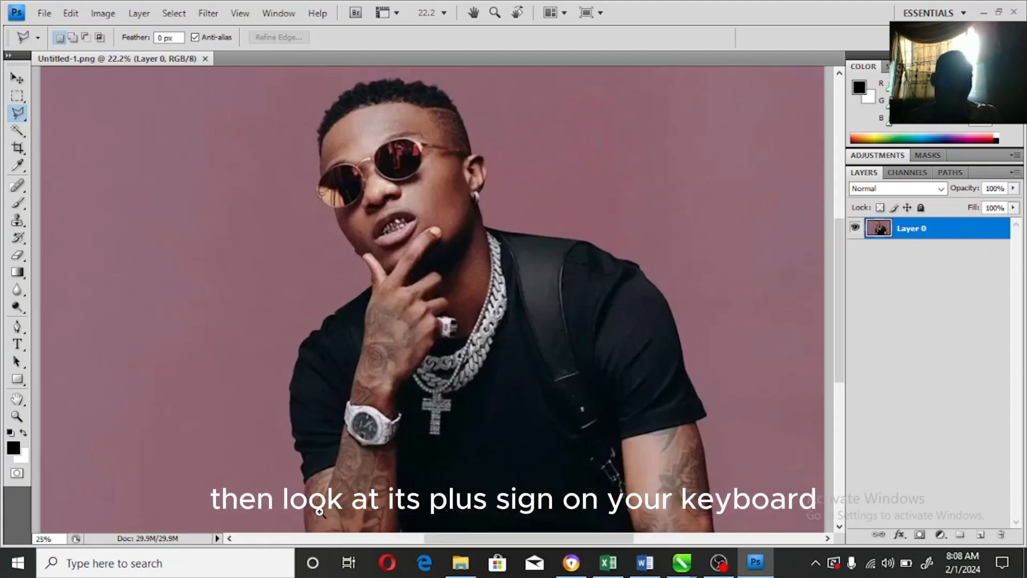
key(ctrl+plus)
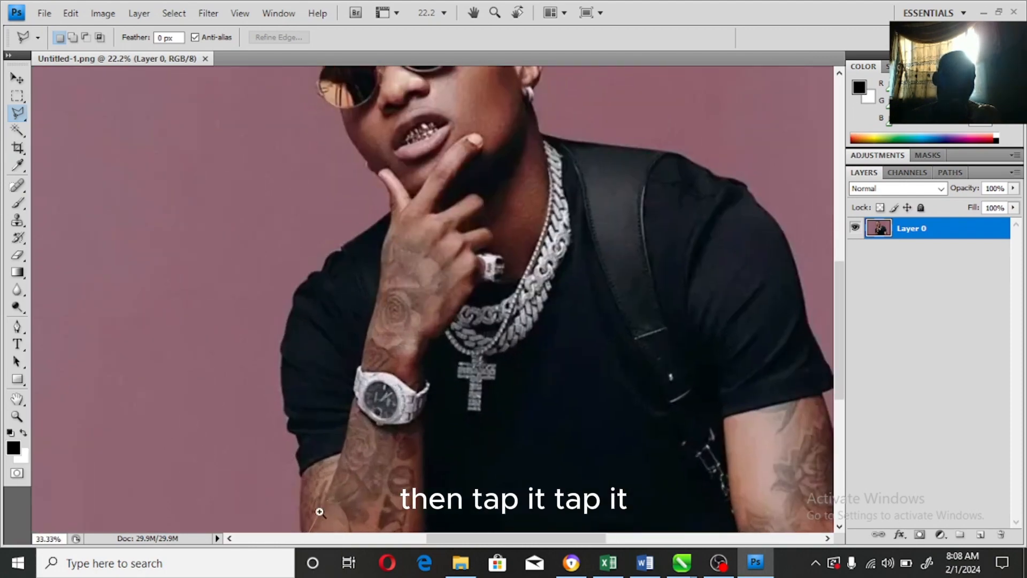
key(ctrl+plus)
key(ctrl+plus)
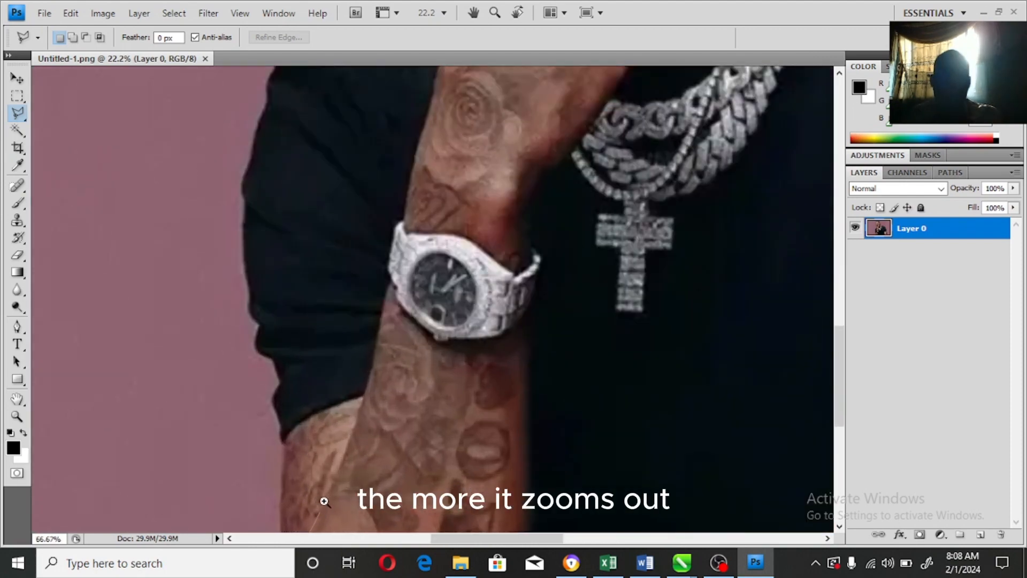
scroll(323, 502, up, 1)
scroll(281, 530, down, 1)
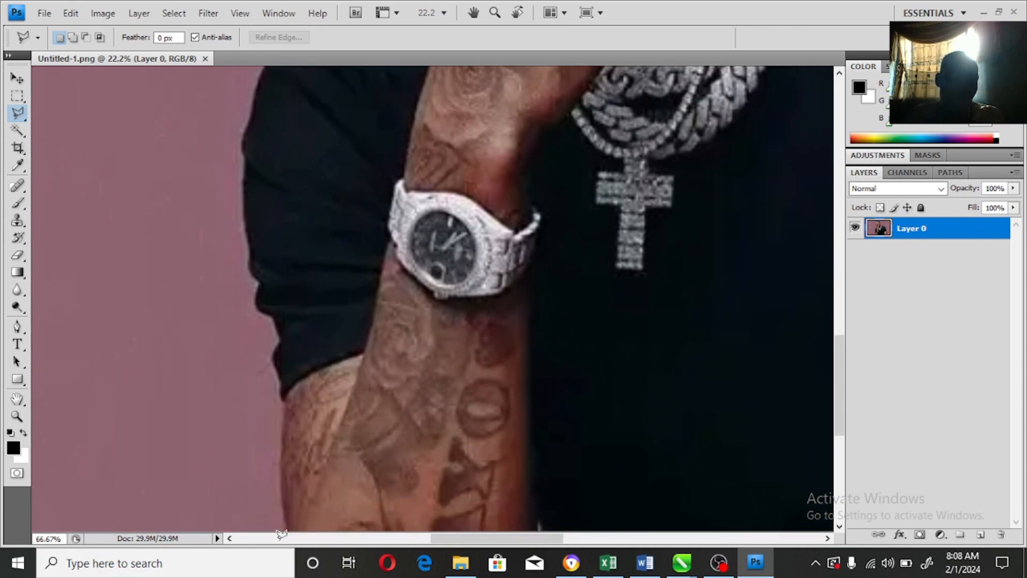
click(289, 531)
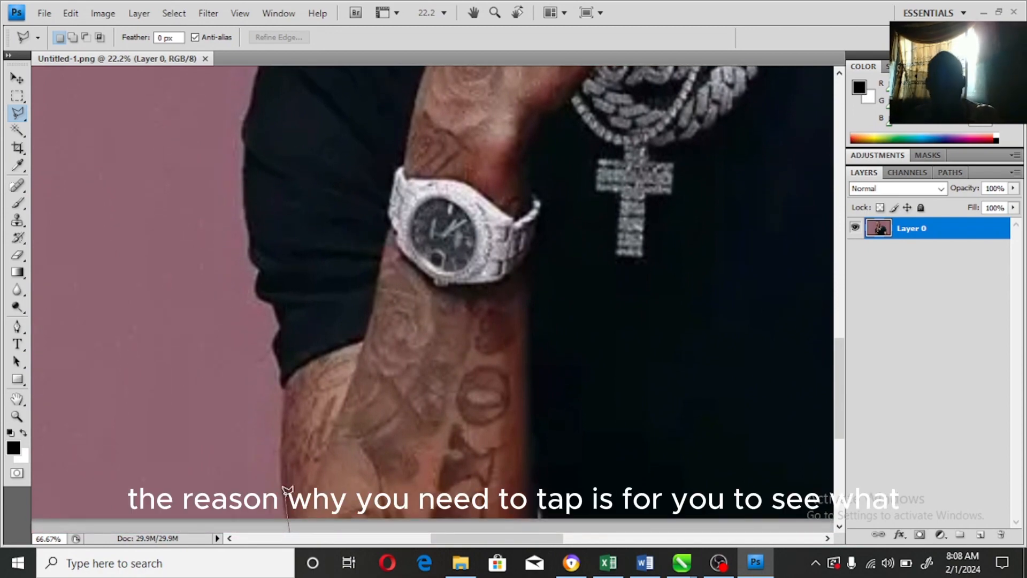
double_click(287, 491)
click(430, 212)
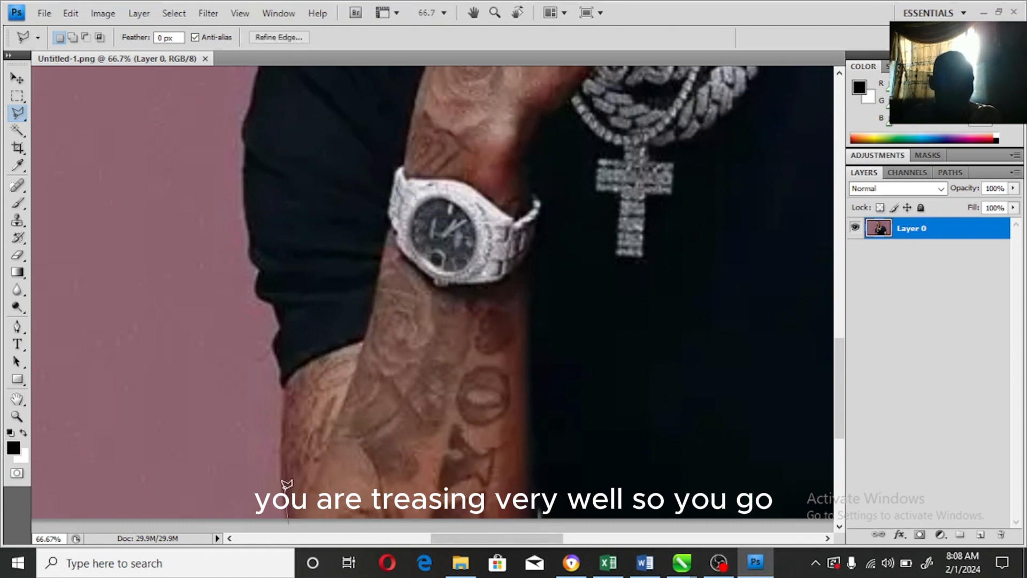
Step: Trace the lasso outline up the outer edge of the forearm and along the folds of the black sleeve
click(283, 428)
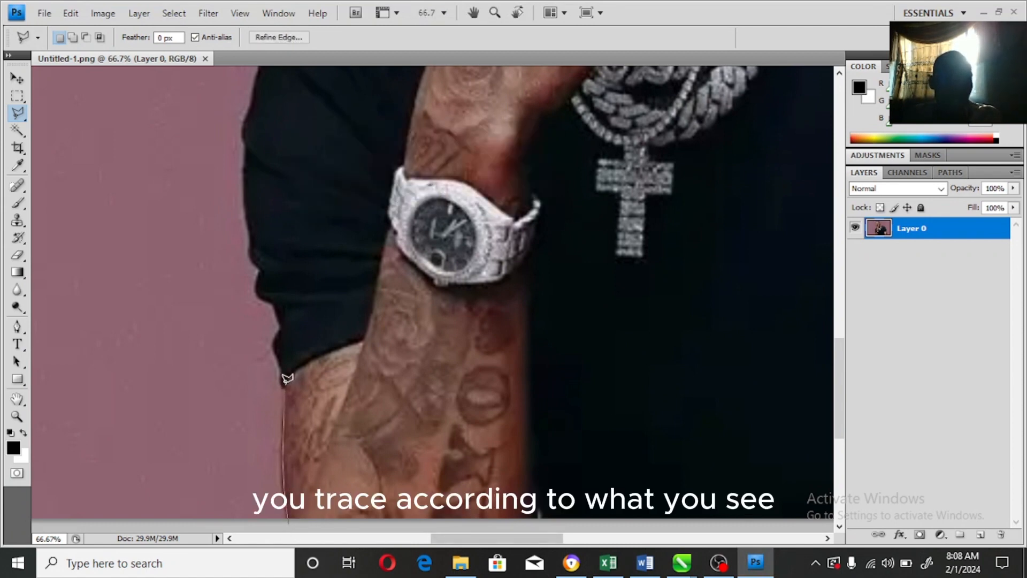
click(276, 341)
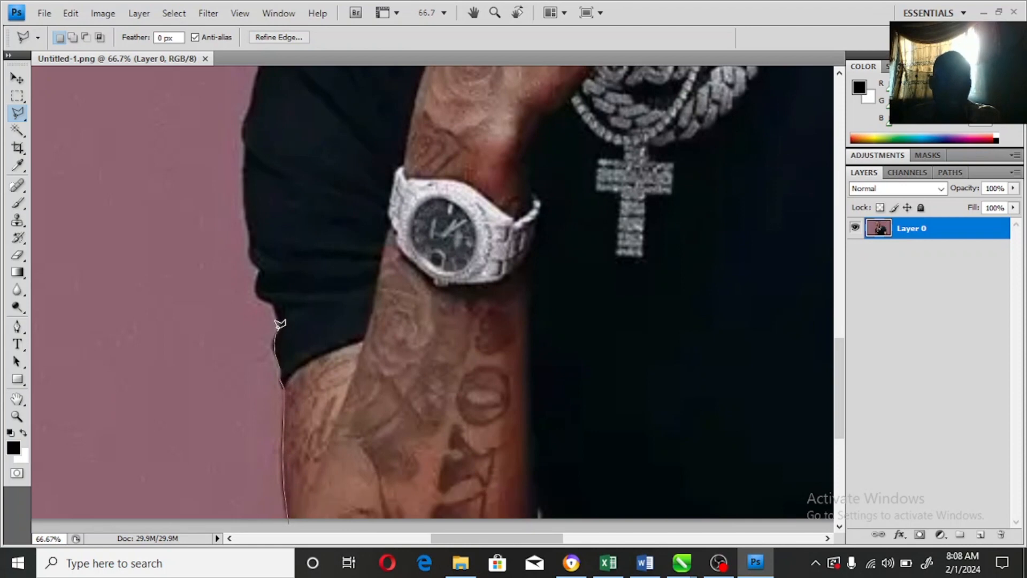
click(280, 324)
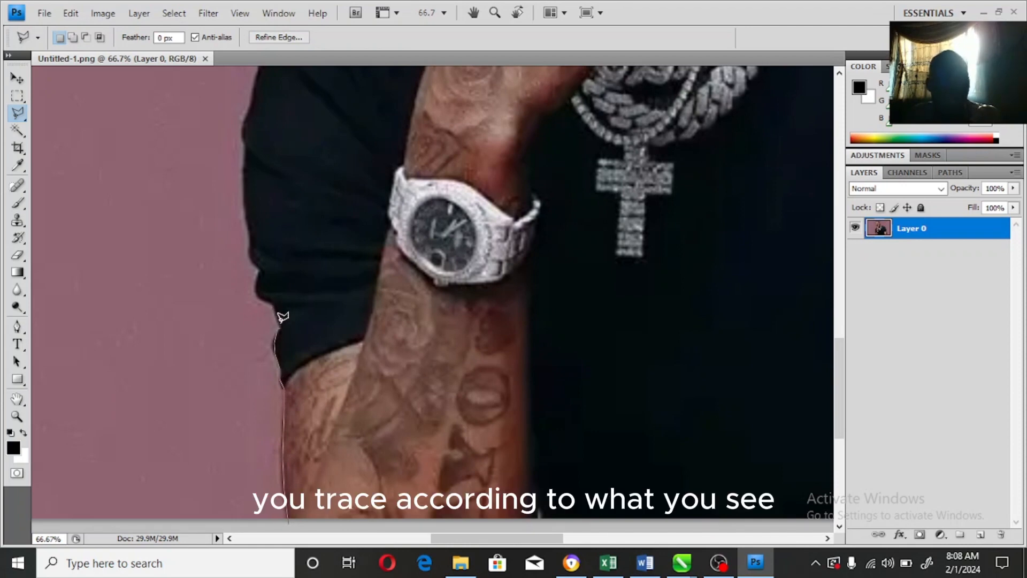
click(261, 266)
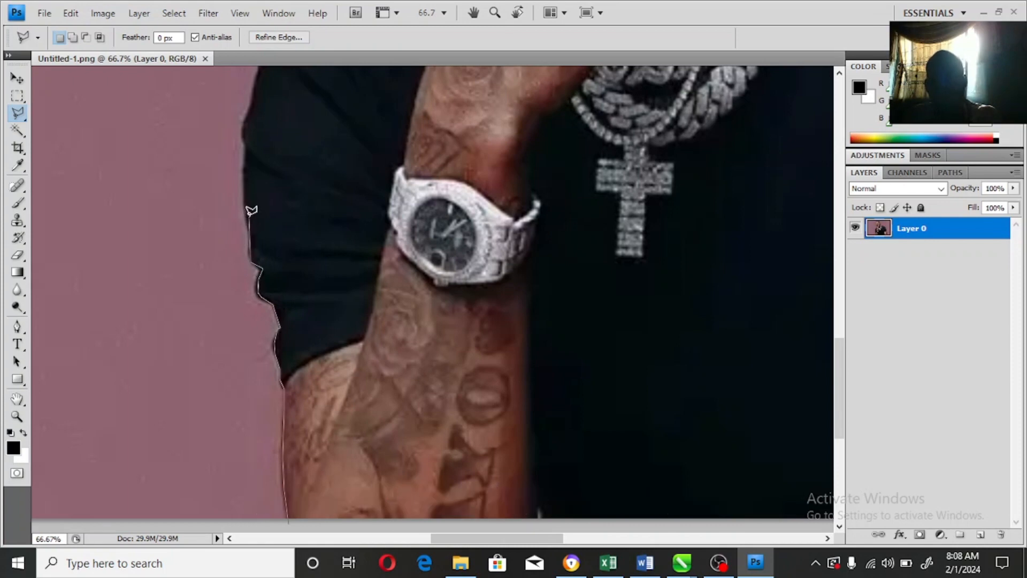
click(246, 124)
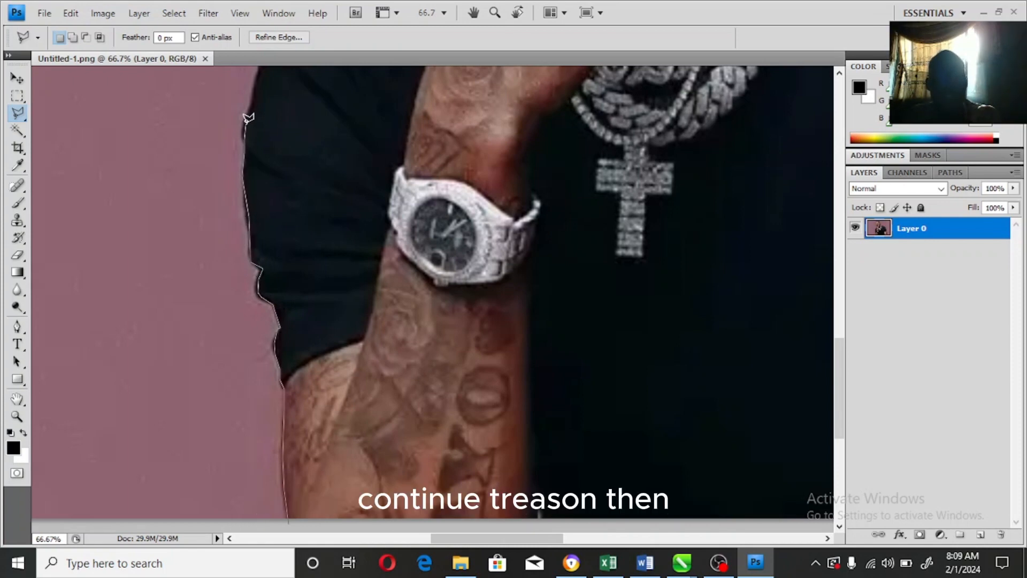
Step: Continue the lasso outline over the shoulder beside the raised hand, around the thumb and up to the chin
scroll(322, 122, up, 4)
scroll(318, 168, up, 5)
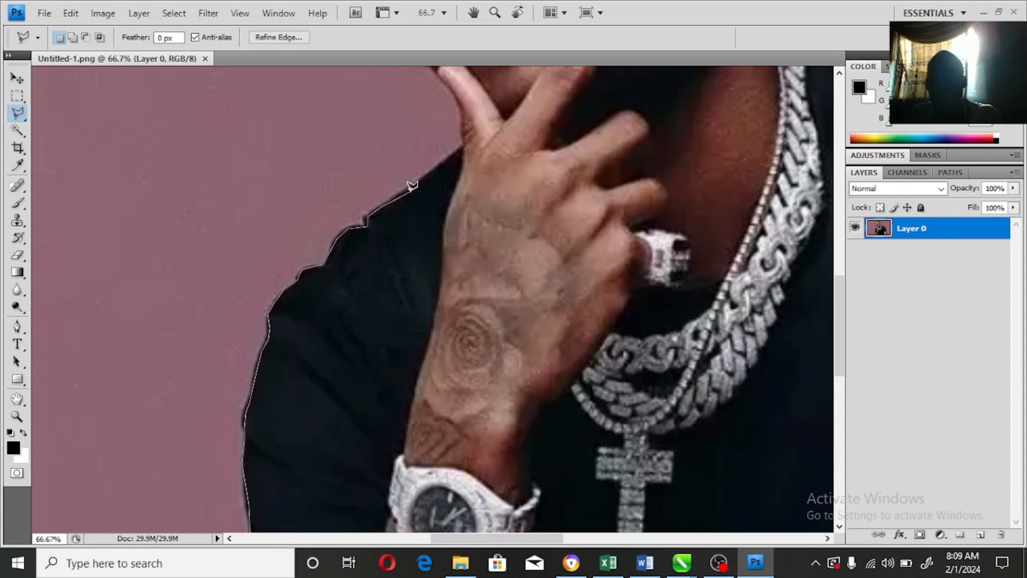
click(462, 145)
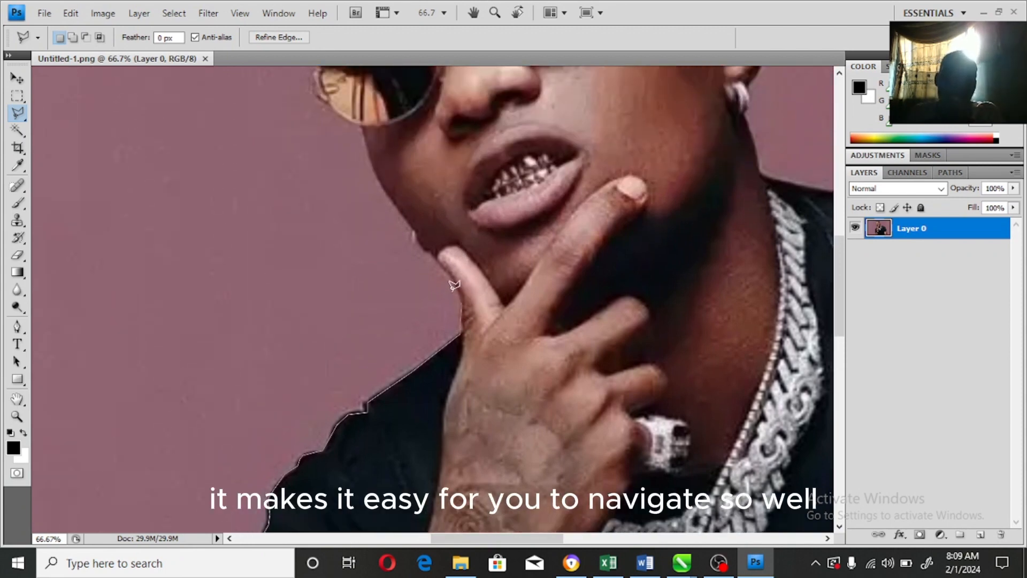
click(419, 245)
click(415, 236)
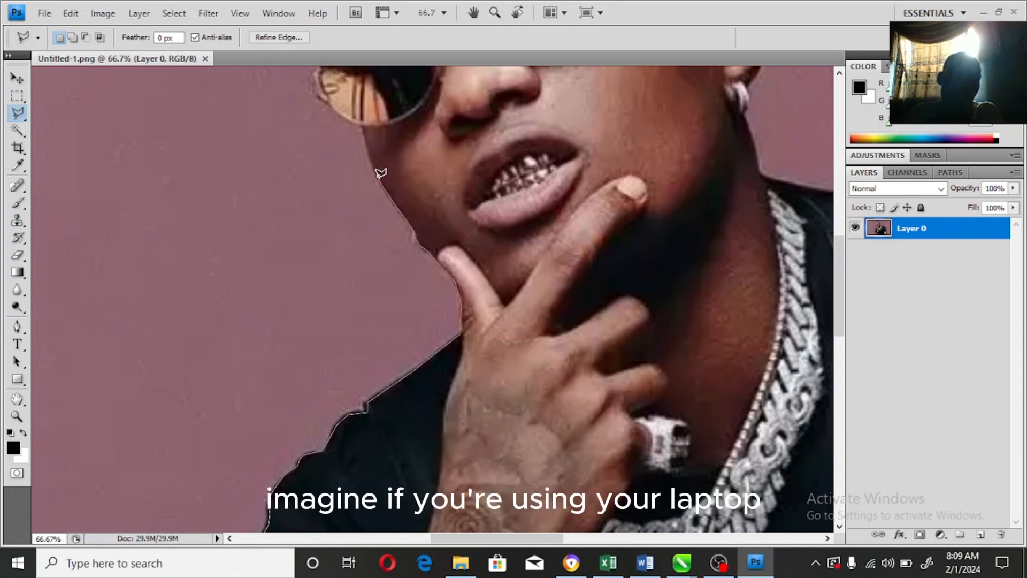
Step: Extend the lasso outline along the cheek and sunglasses and over the hair to the other side of the head
click(366, 145)
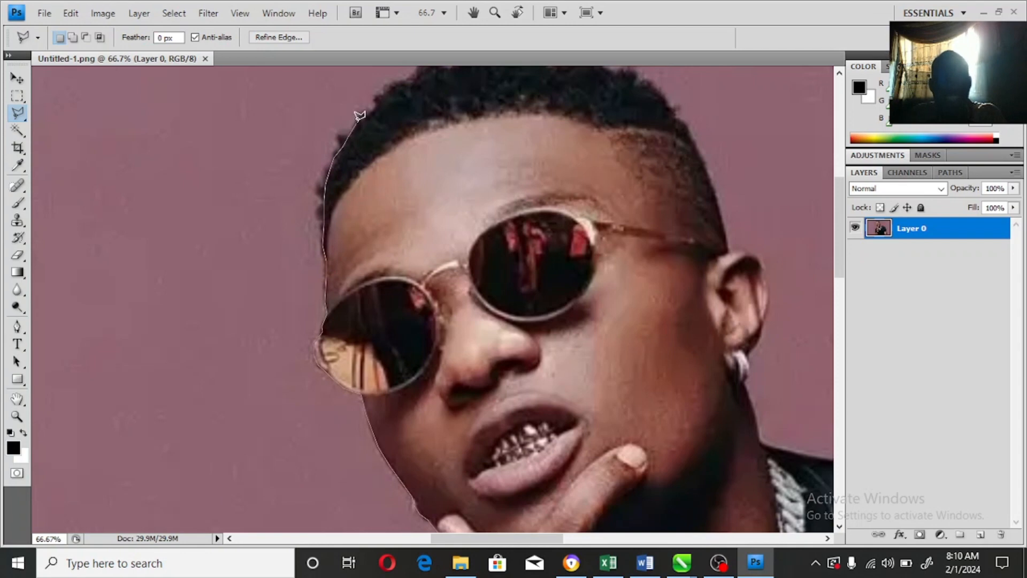
scroll(402, 75, up, 3)
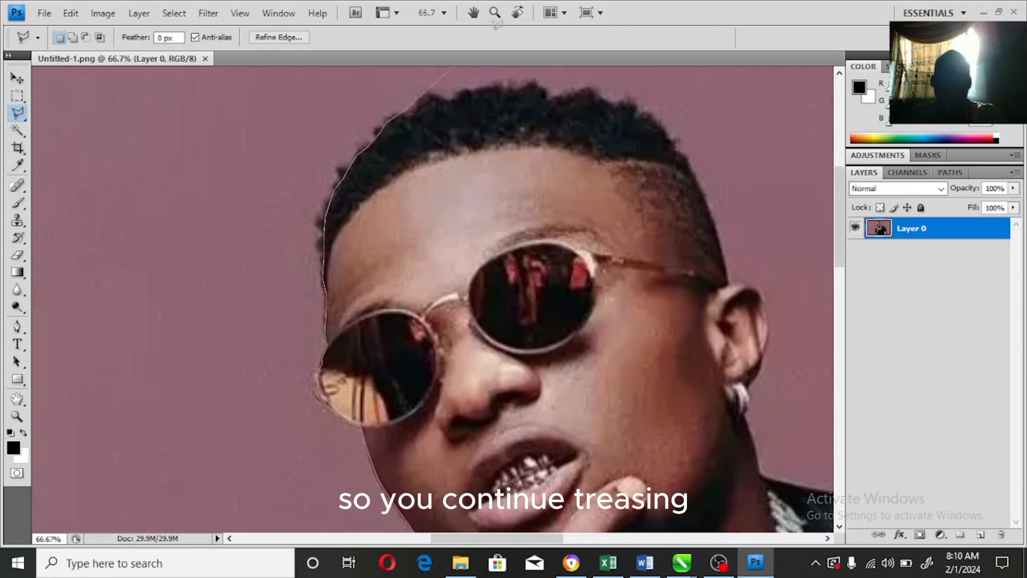
click(435, 152)
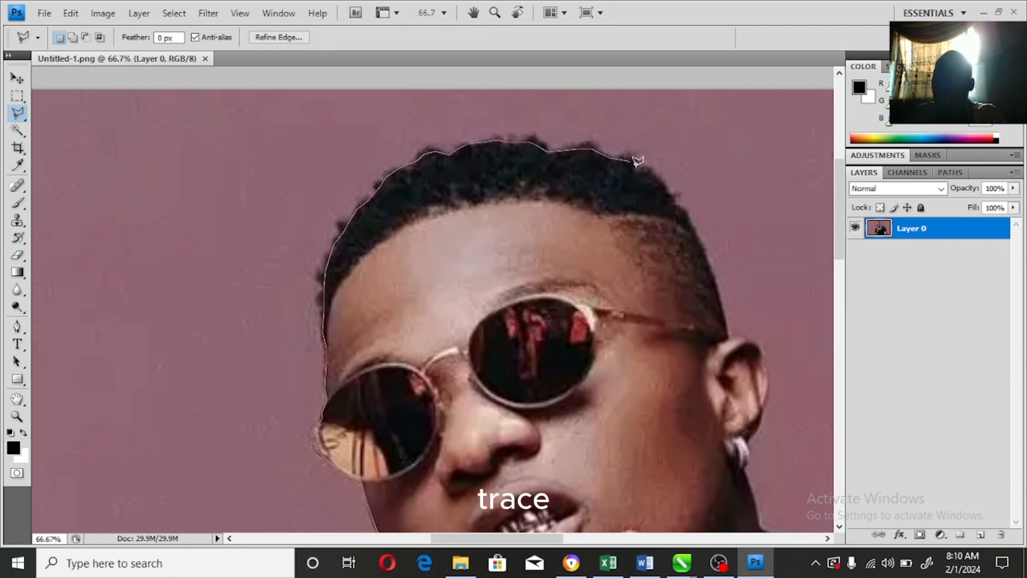
click(653, 172)
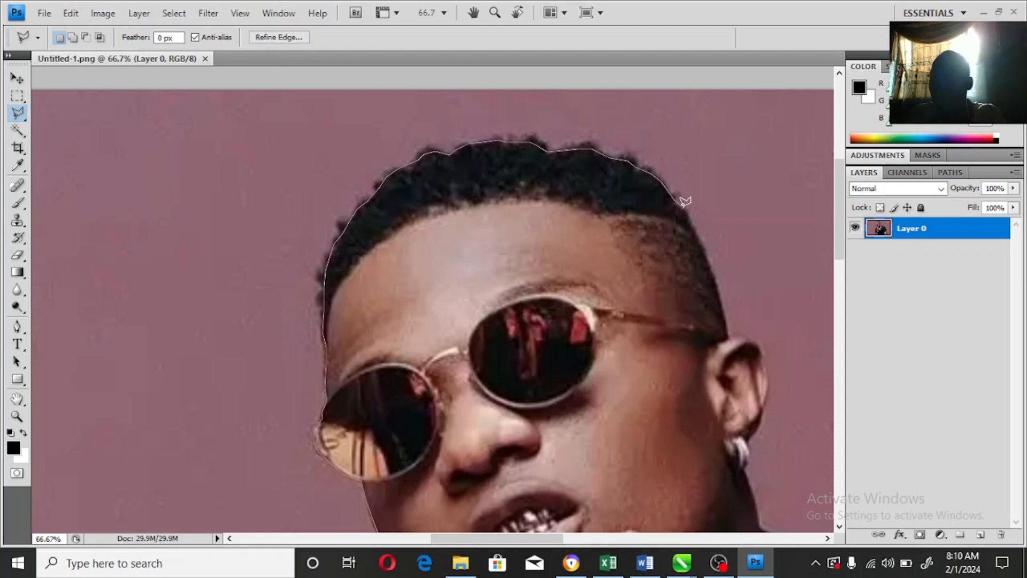
click(692, 226)
Step: Trace the lasso outline past the ear and earring, down the neck and onto the shoulder with the bag strap
click(755, 494)
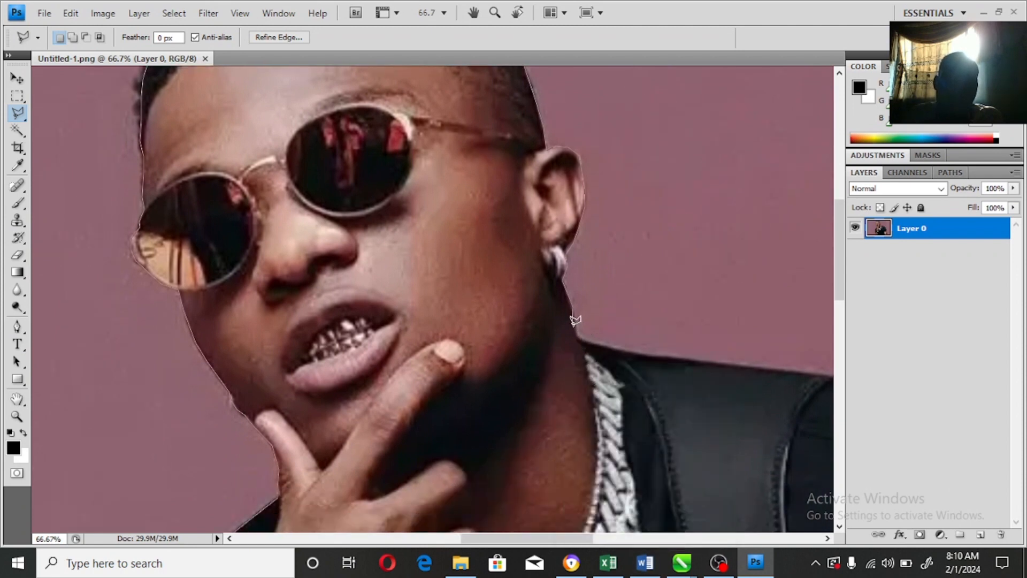
click(578, 338)
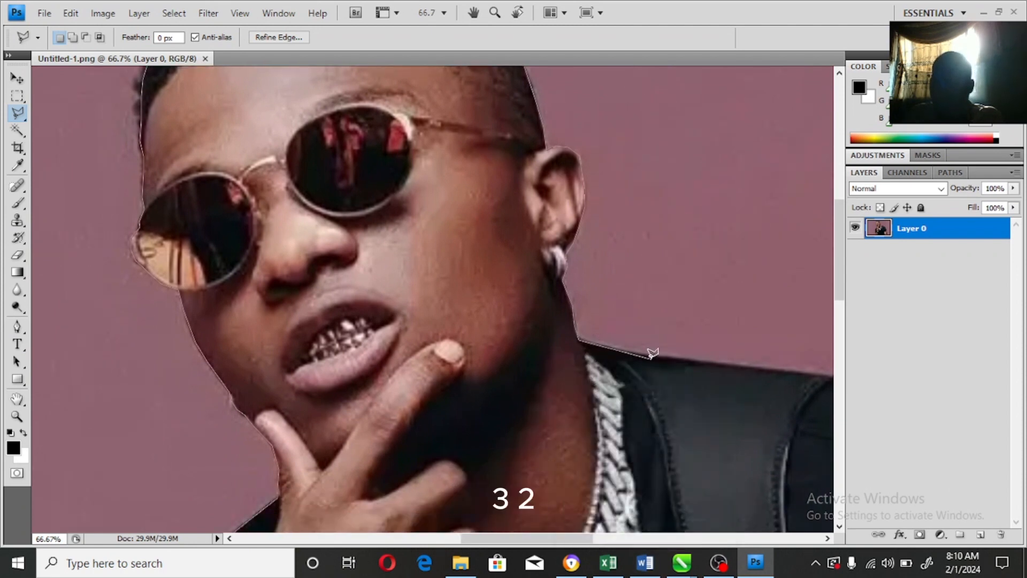
click(702, 361)
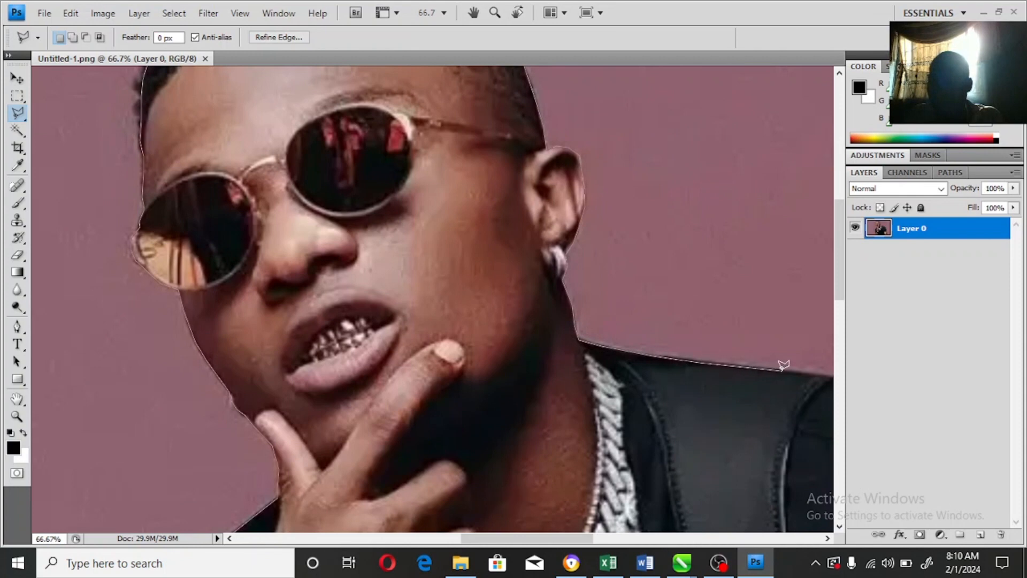
Step: Extend the lasso outline along the bag-strap shoulder and over its curve onto the outer edge of the black sleeve
click(828, 370)
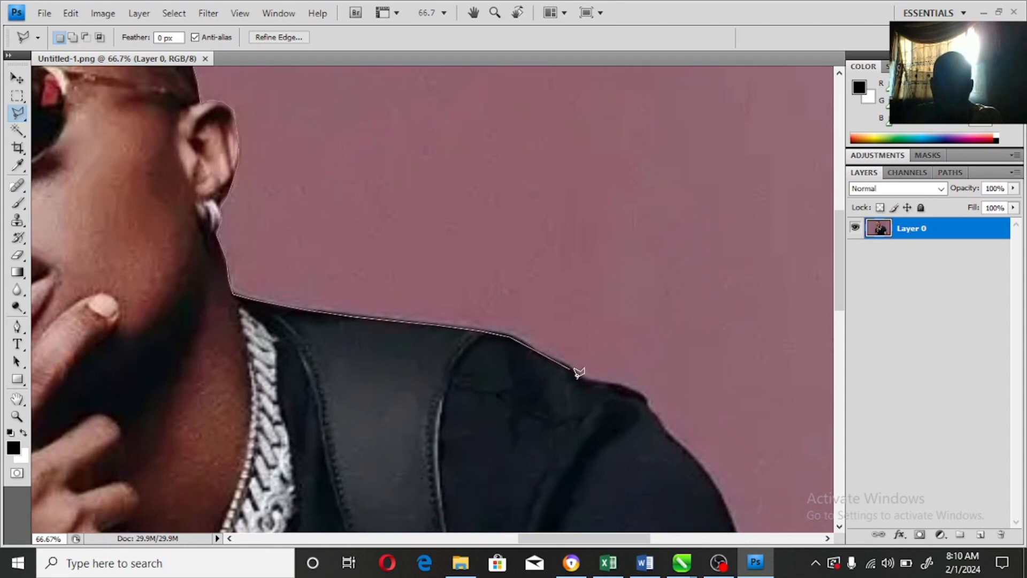
click(646, 401)
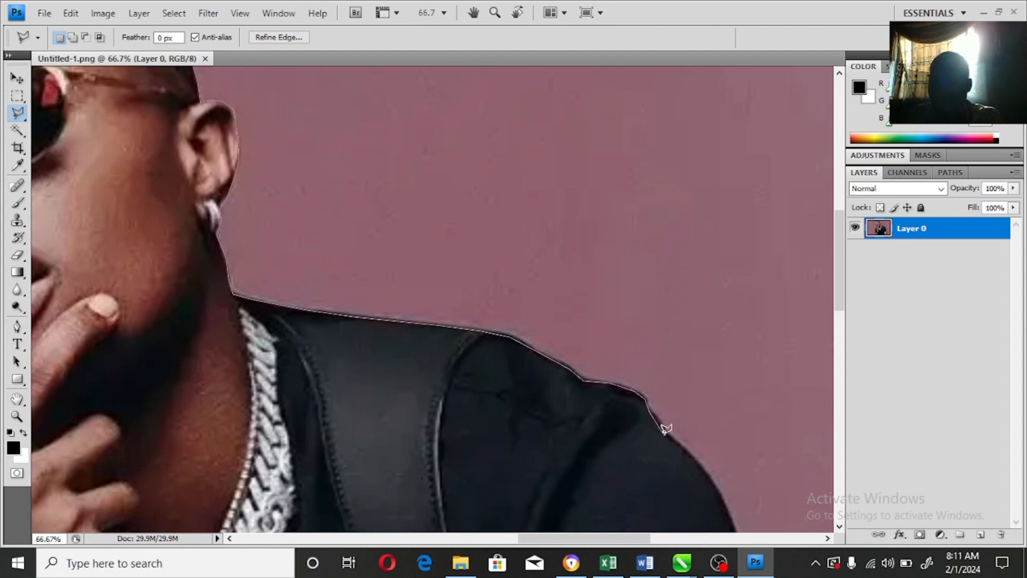
click(722, 502)
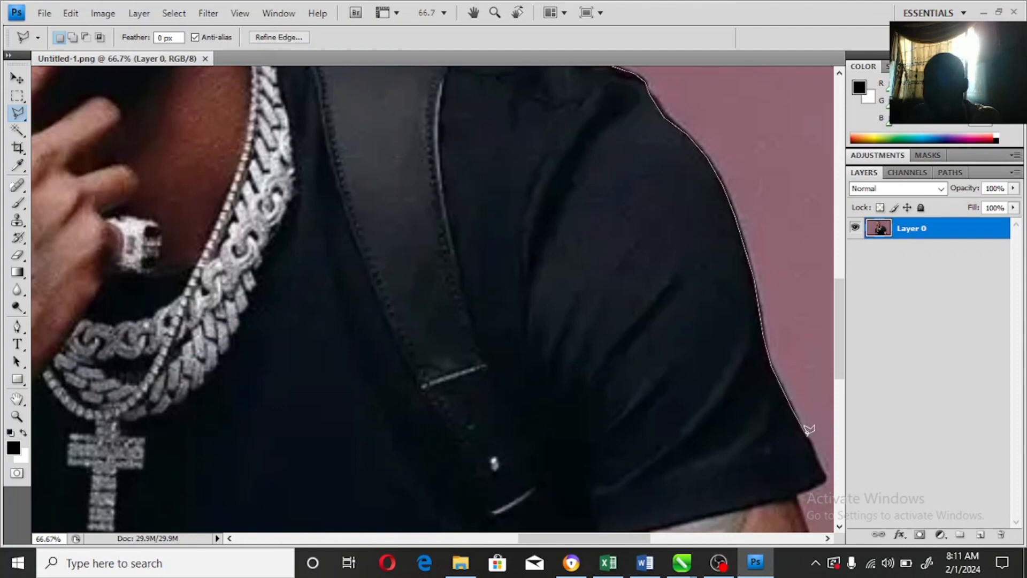
Step: Trace the lasso outline around the sleeve hem and down the tattooed arm, and close the selection along the photo's lower edge
click(793, 498)
click(803, 516)
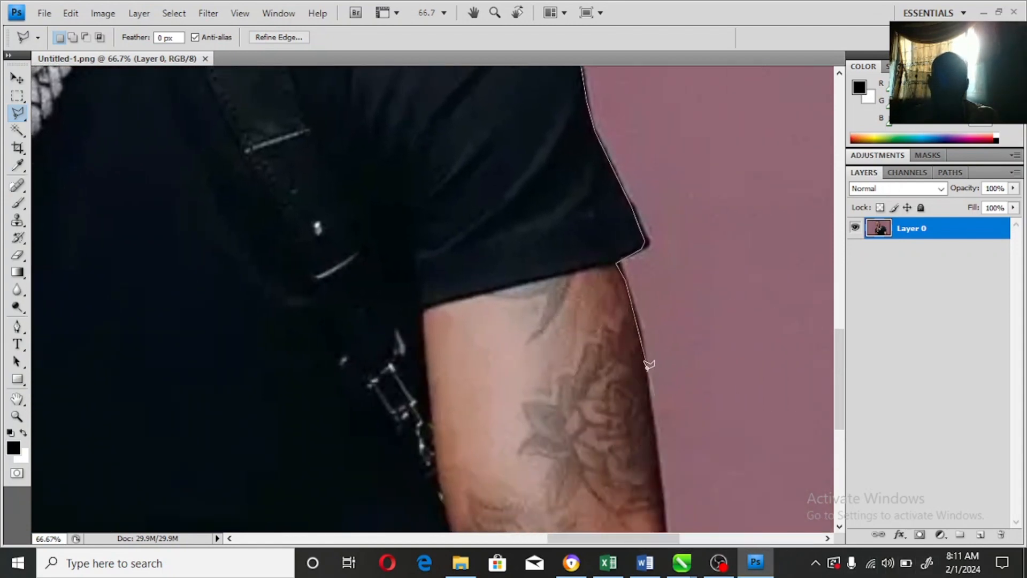
click(641, 326)
click(664, 517)
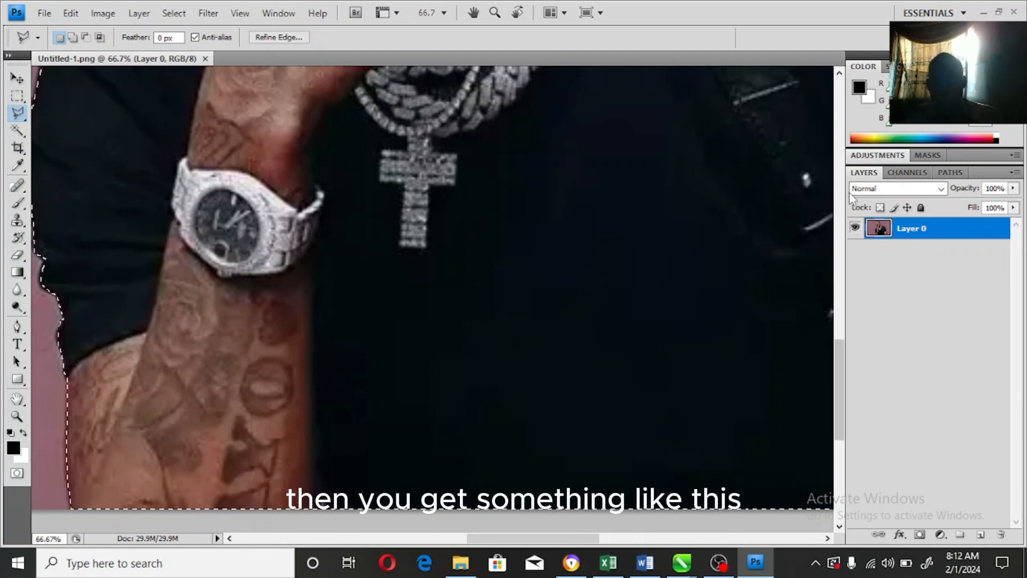
Step: Feather the selection around the man with a radius of 2.5 pixels
drag(837, 314, 837, 274)
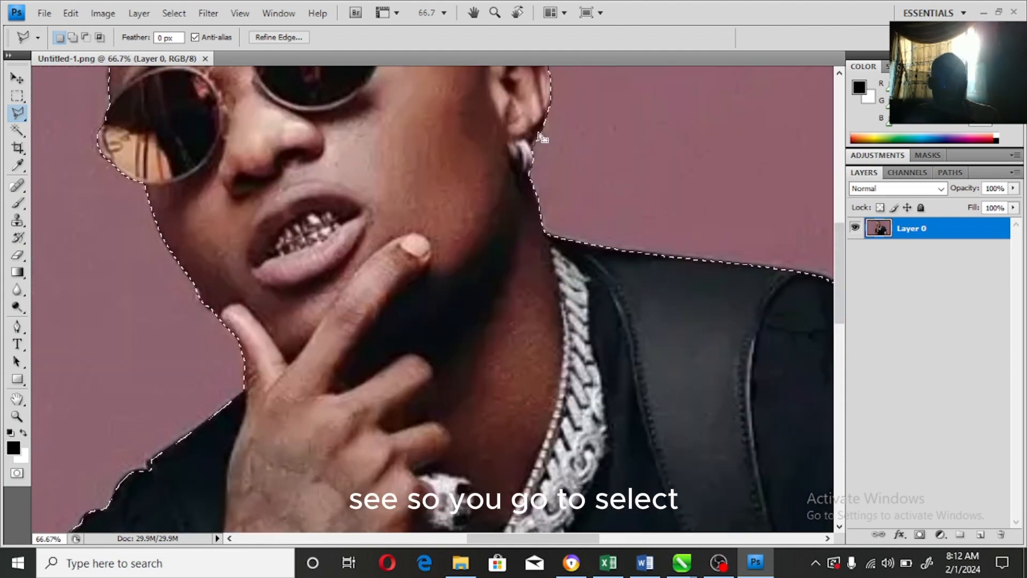
click(185, 15)
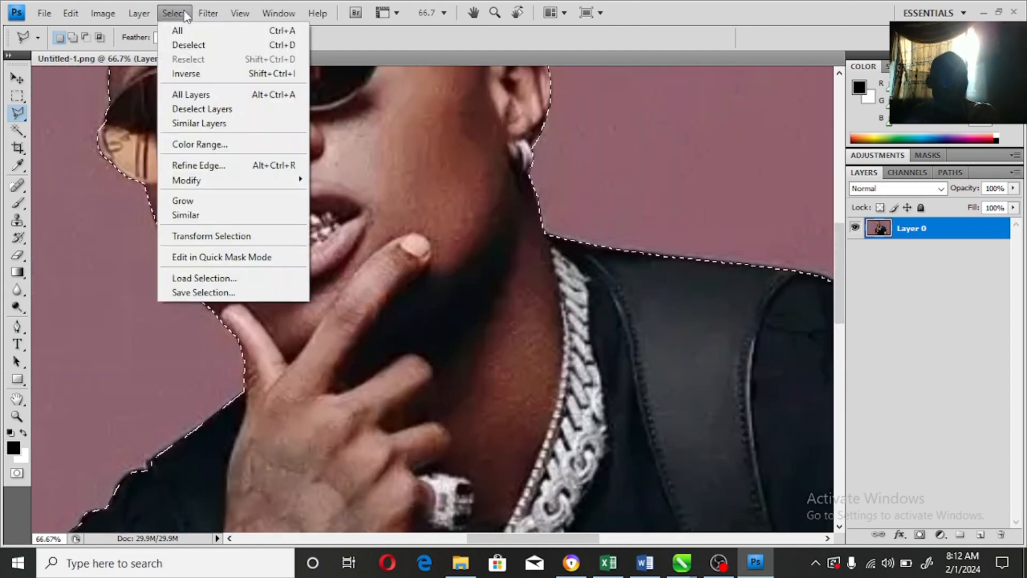
mouse_move(203, 181)
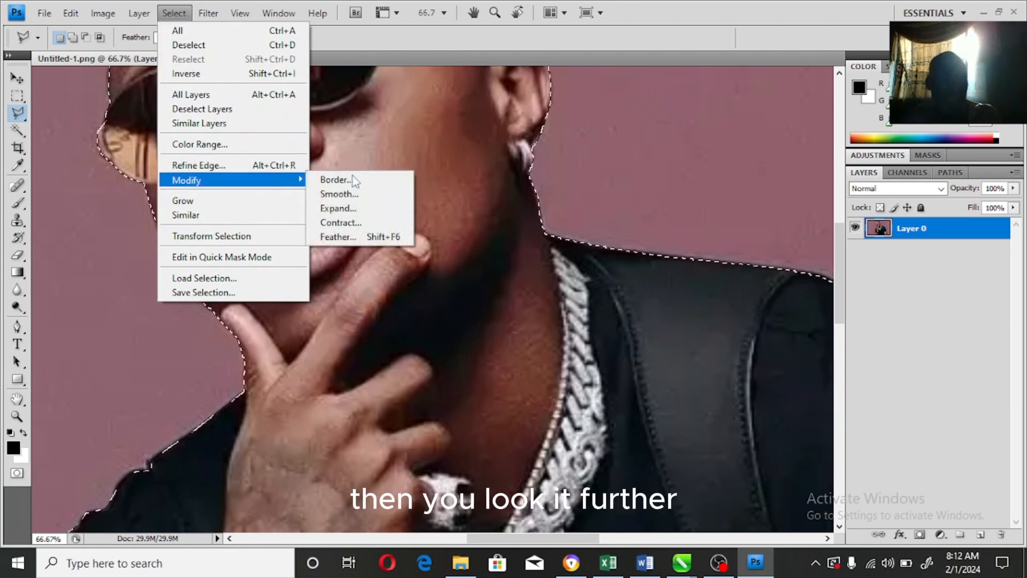
click(357, 237)
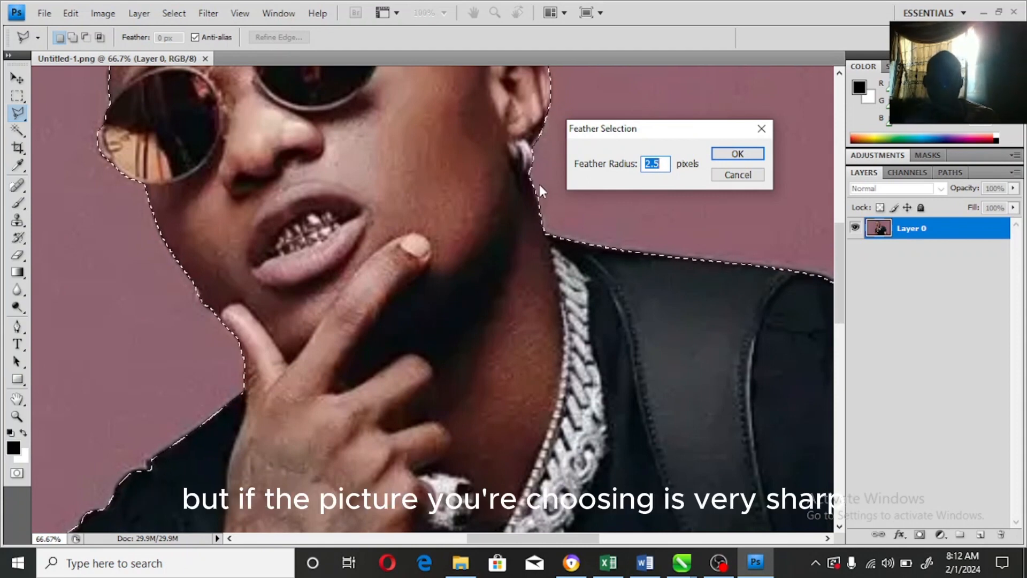
click(738, 154)
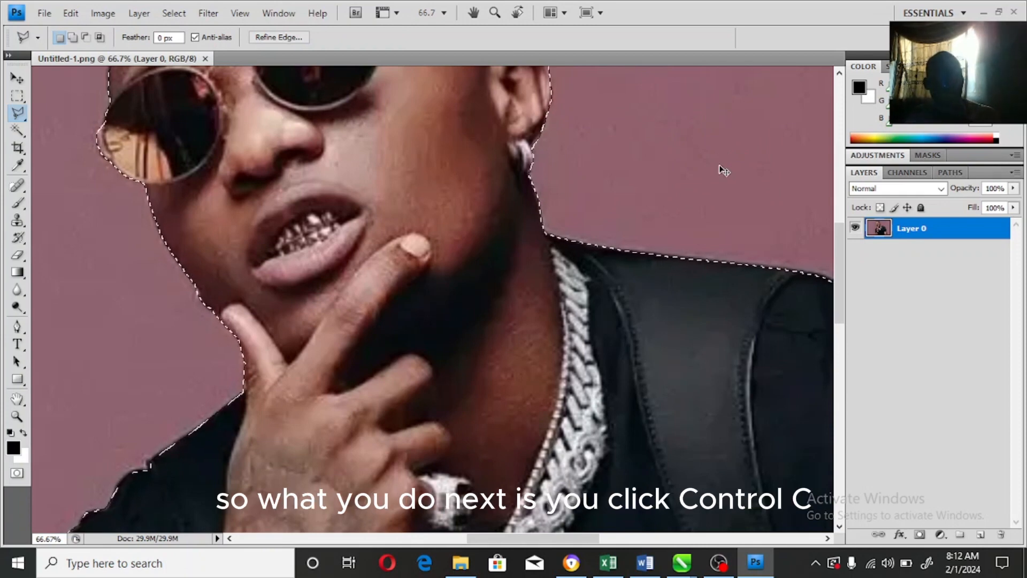
Step: Copy the selected man and paste him into a new 2266 x 2413 pixel document with transparent background contents
key(ctrl+c)
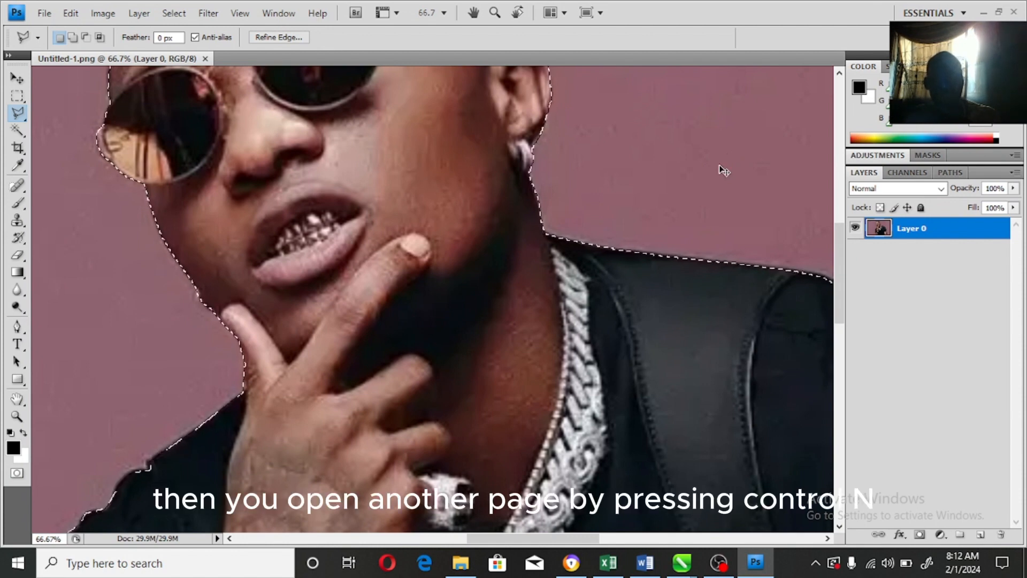
key(ctrl+n)
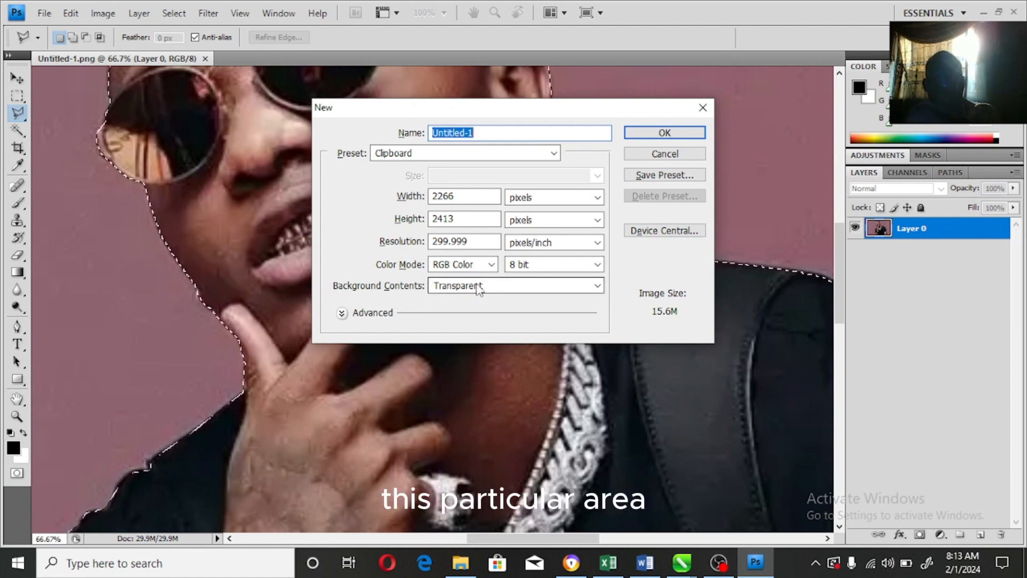
click(598, 286)
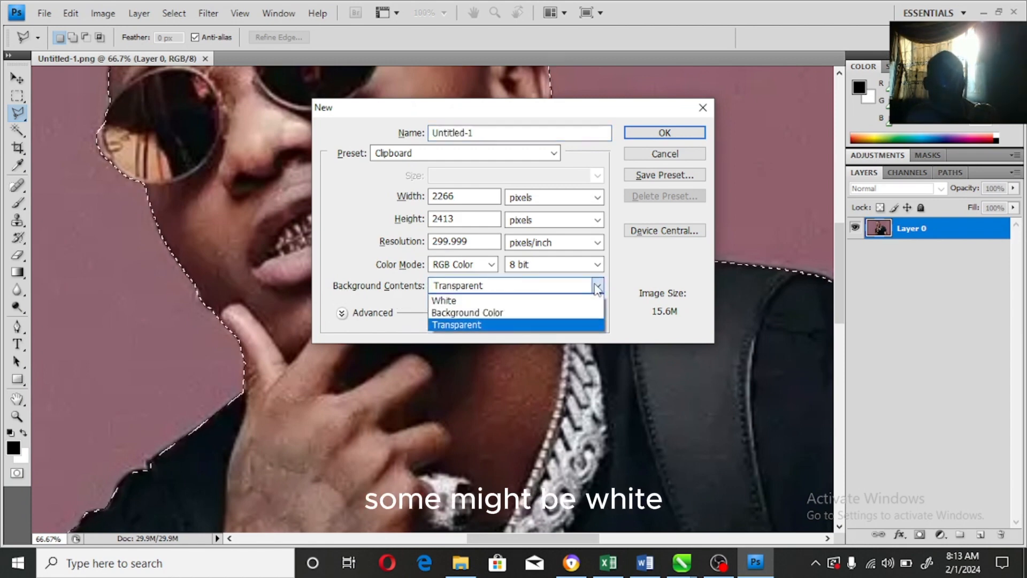
click(489, 322)
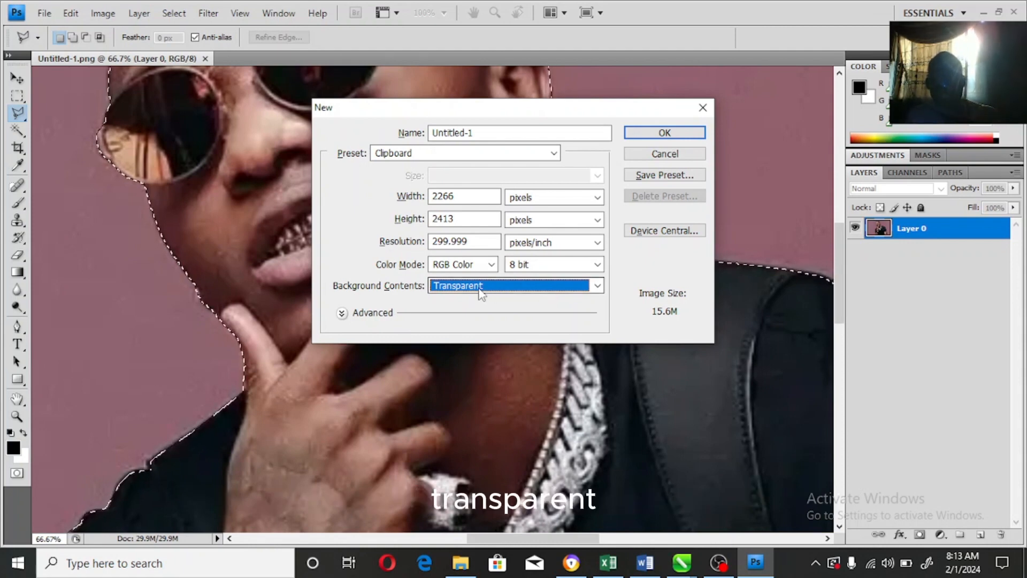
click(685, 133)
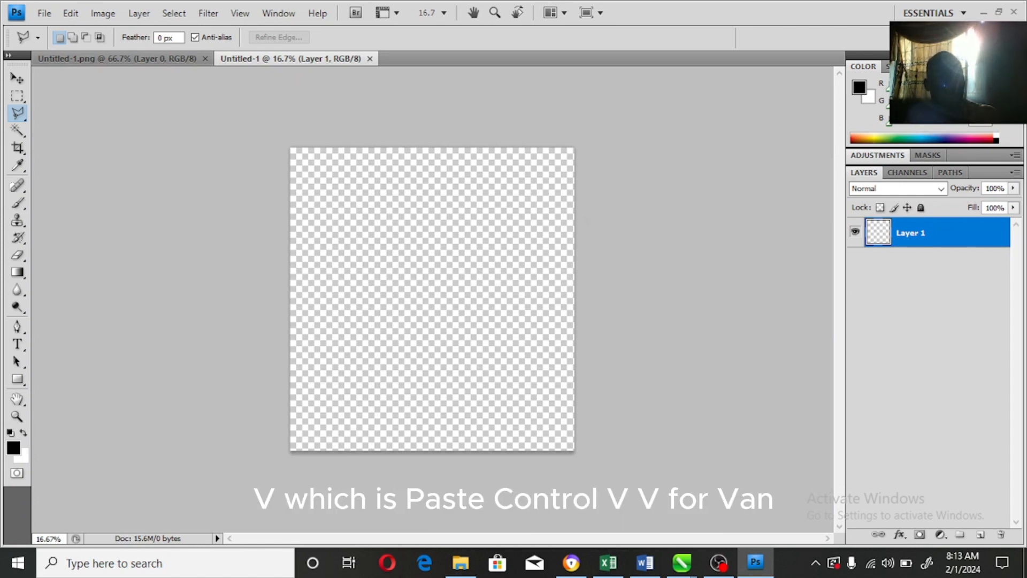
key(ctrl+v)
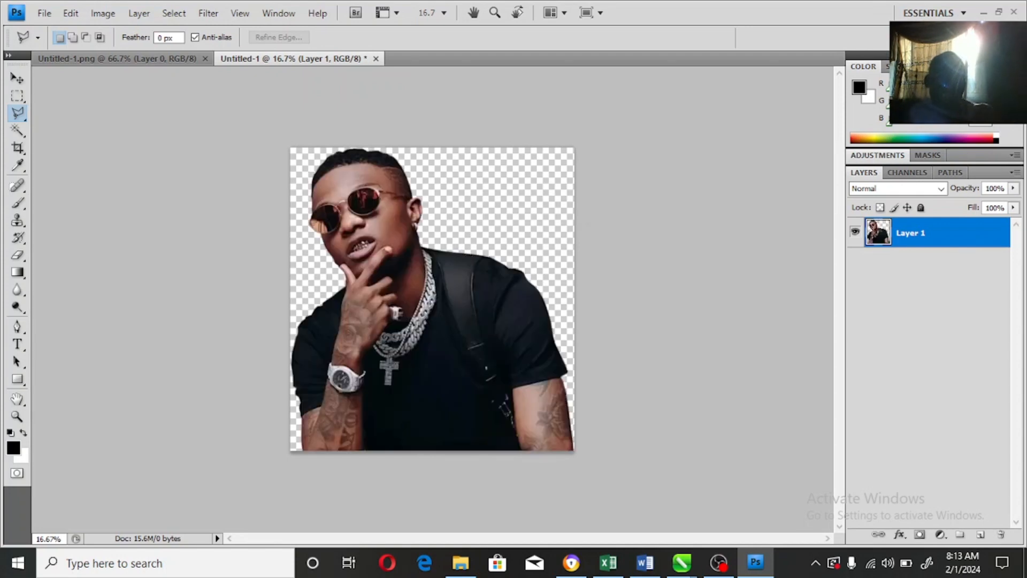
key(ctrl+0)
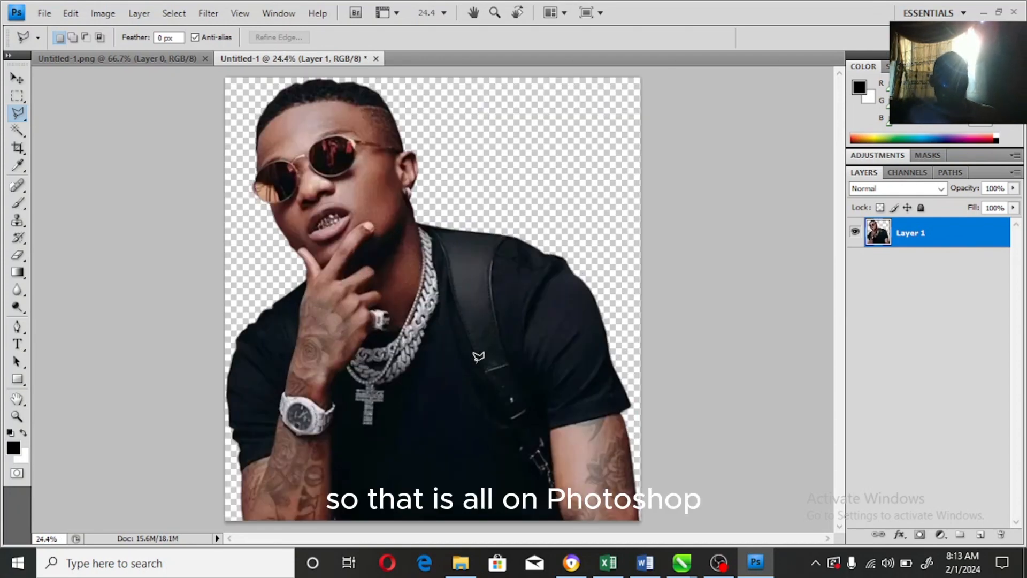
Step: Save the cutout document as Bjay in Photoshop (PSD) format in the Documents folder
key(alt)
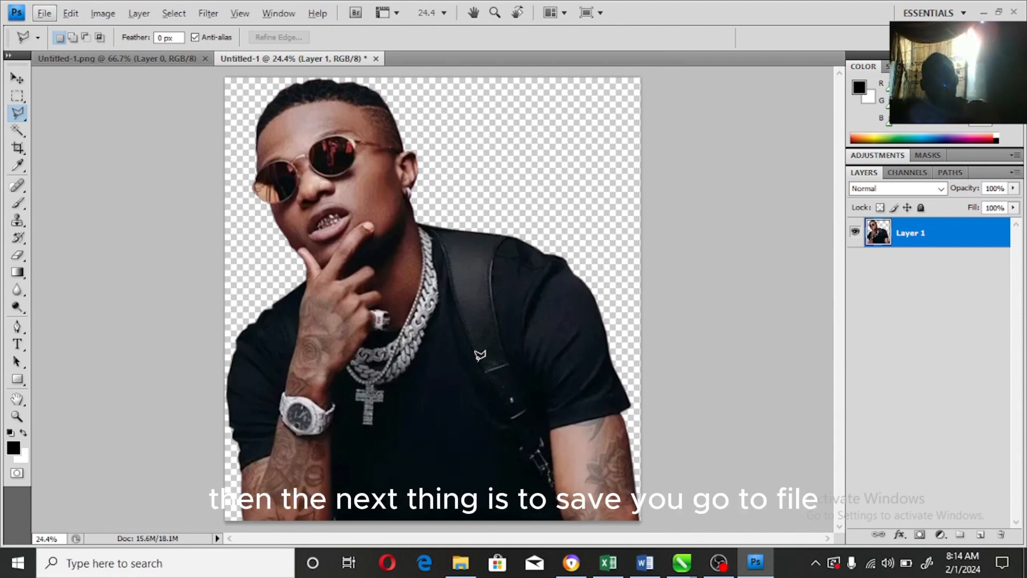
click(44, 13)
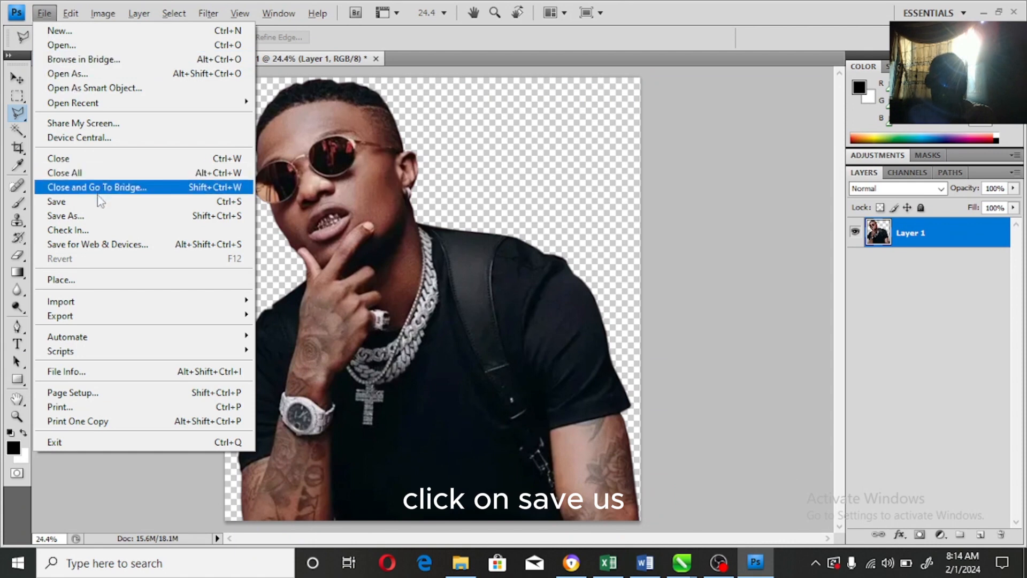
click(94, 215)
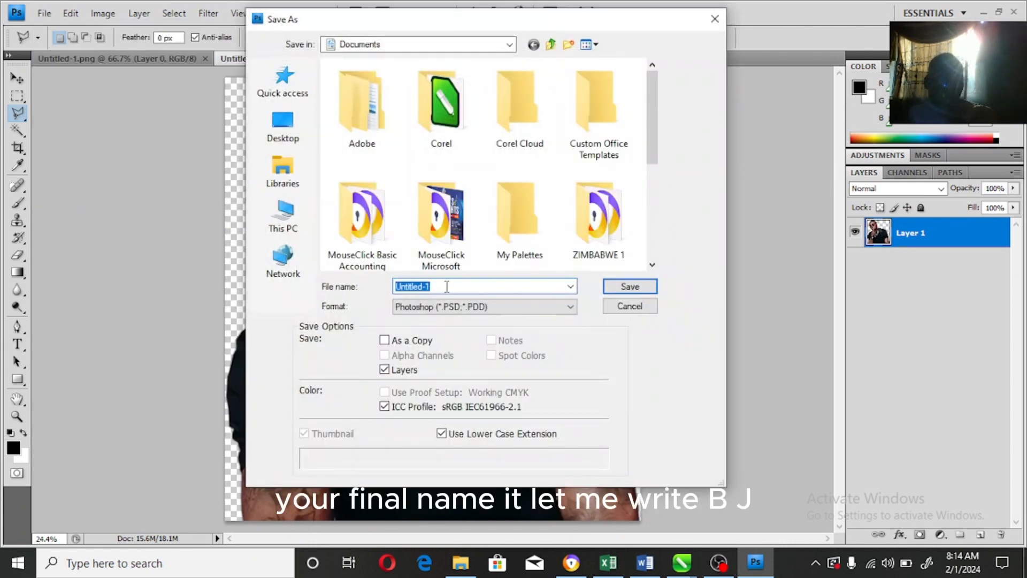
text(Bjay)
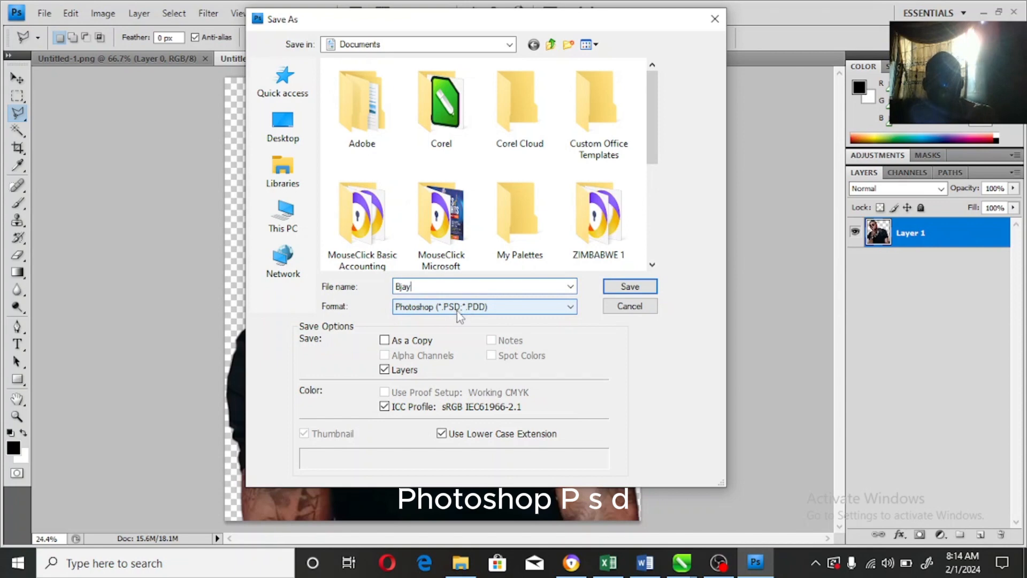
click(637, 289)
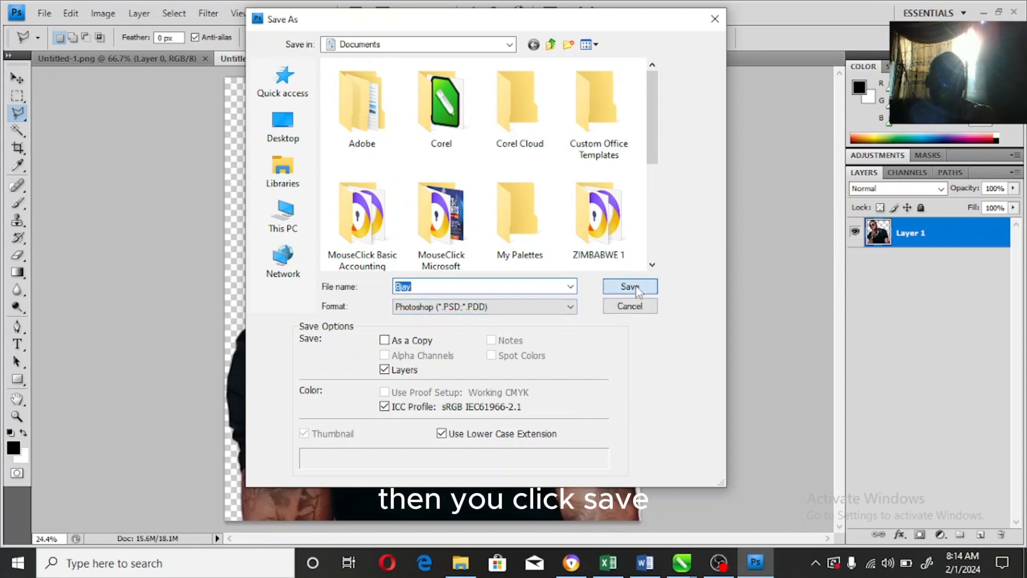
click(680, 180)
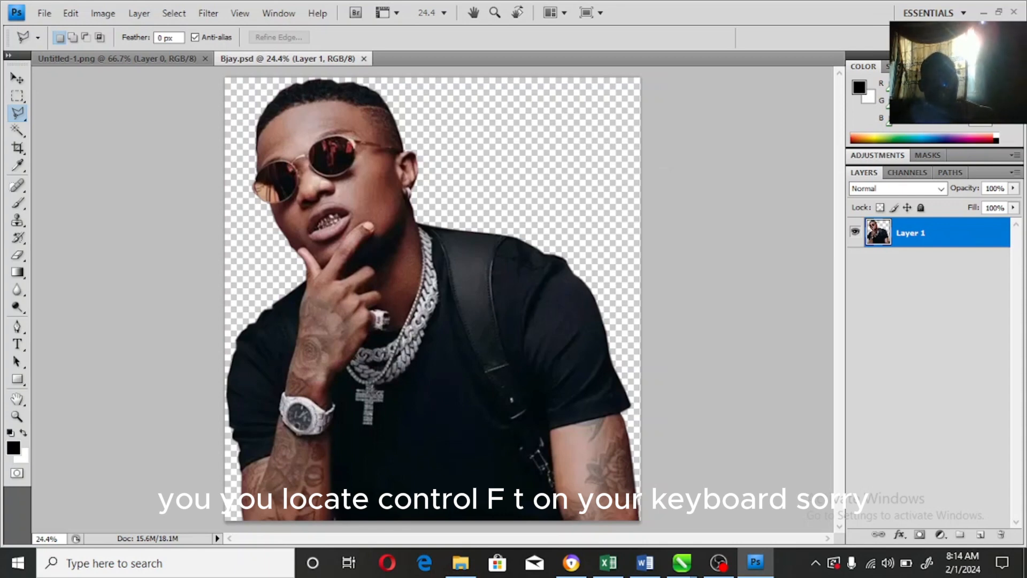
key(ctrl+a)
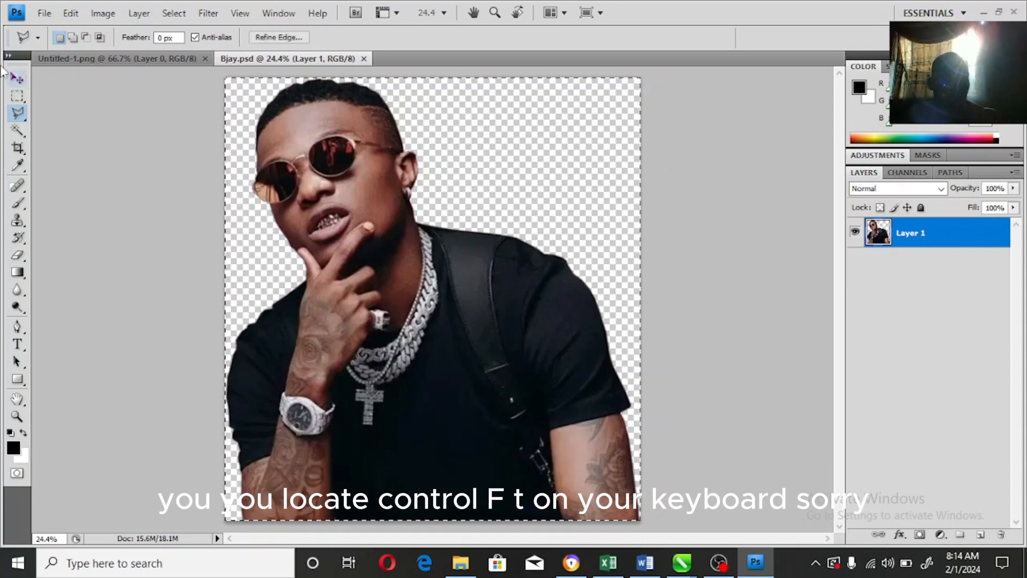
click(17, 95)
click(17, 78)
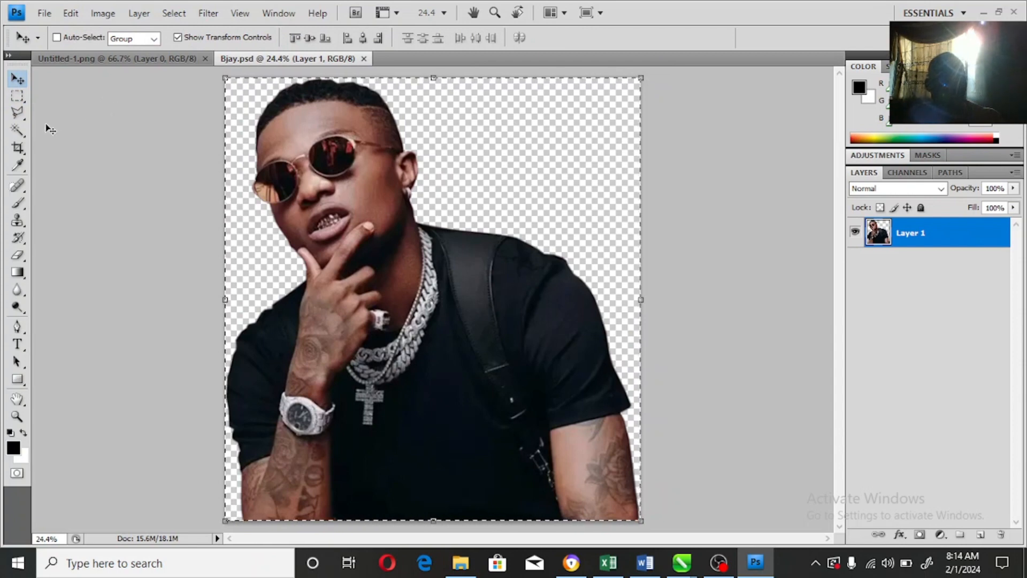
click(21, 95)
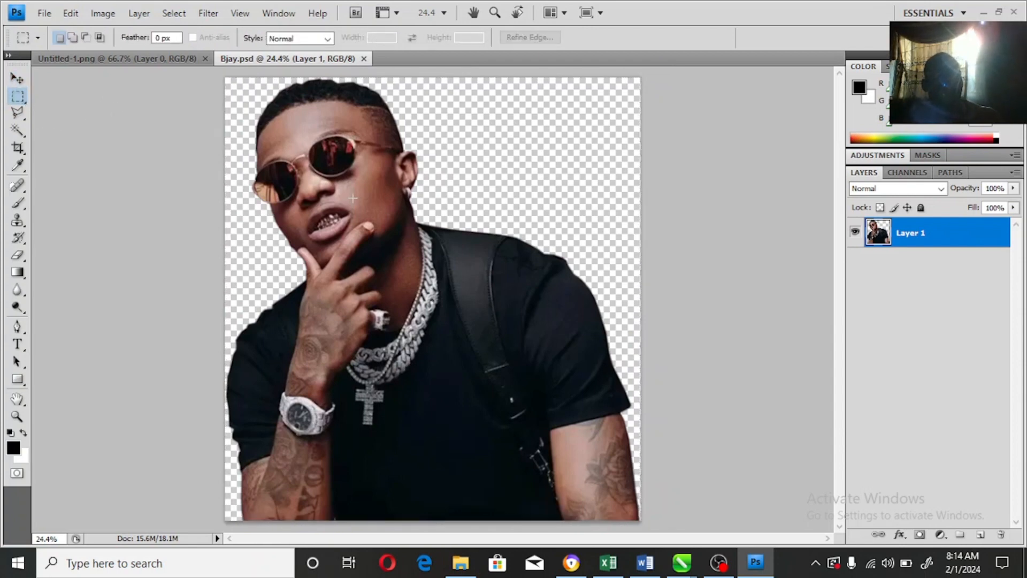
Step: Open the Save As dialog, copy the saved Bjay PSD file from the Documents folder, and close the dialog without saving
key(alt)
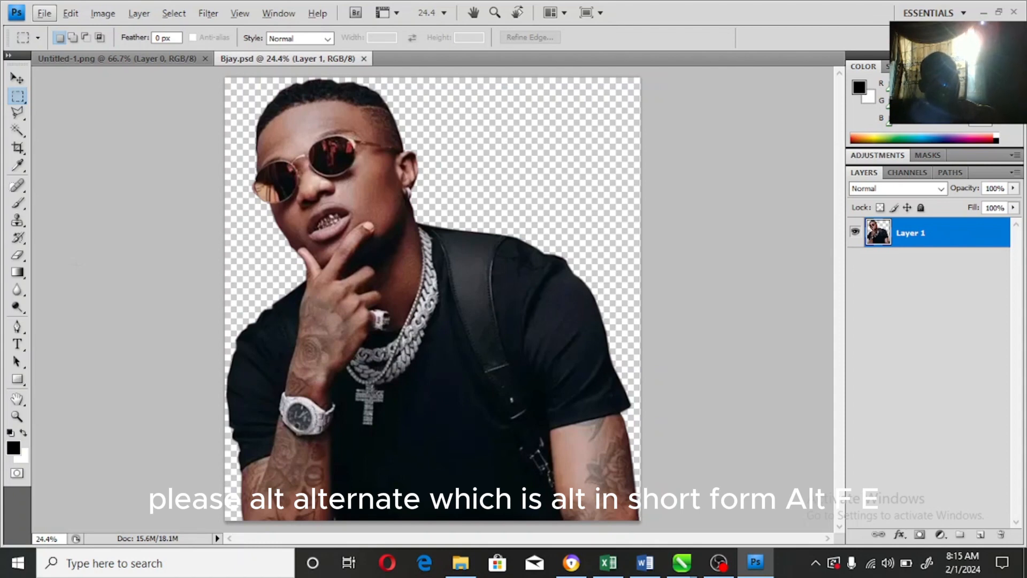
key(f)
key(e)
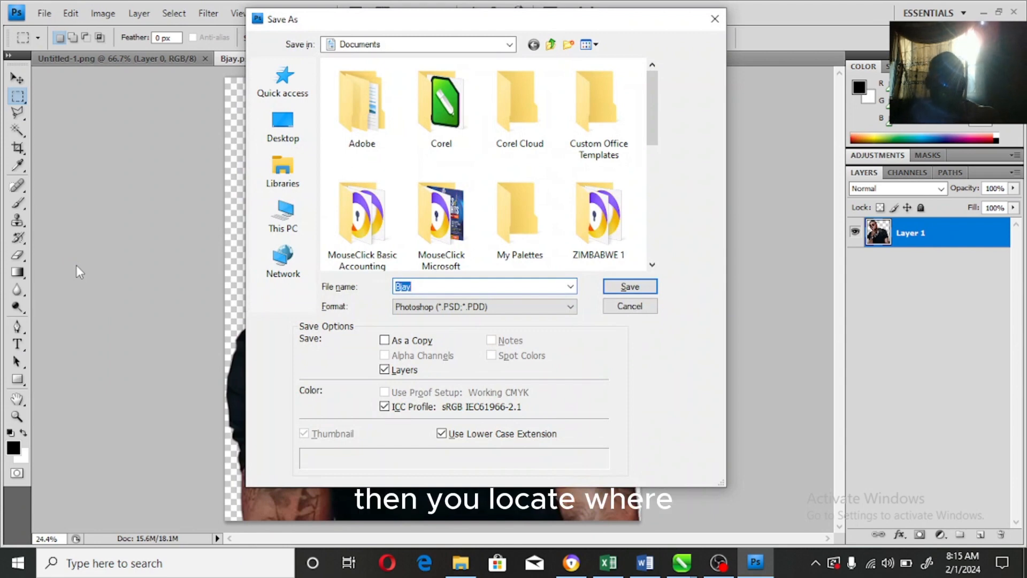
click(522, 220)
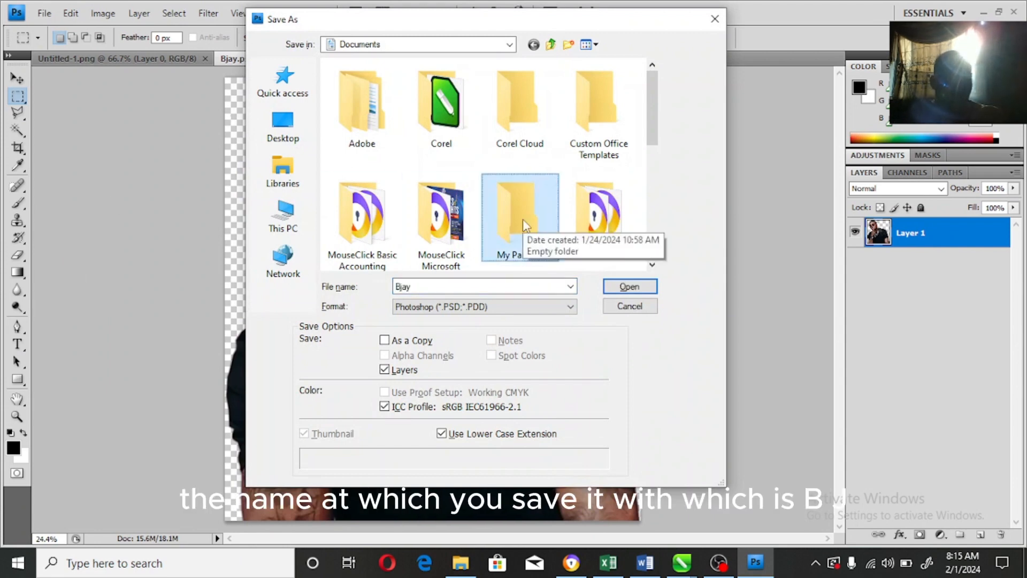
scroll(522, 219, down, 3)
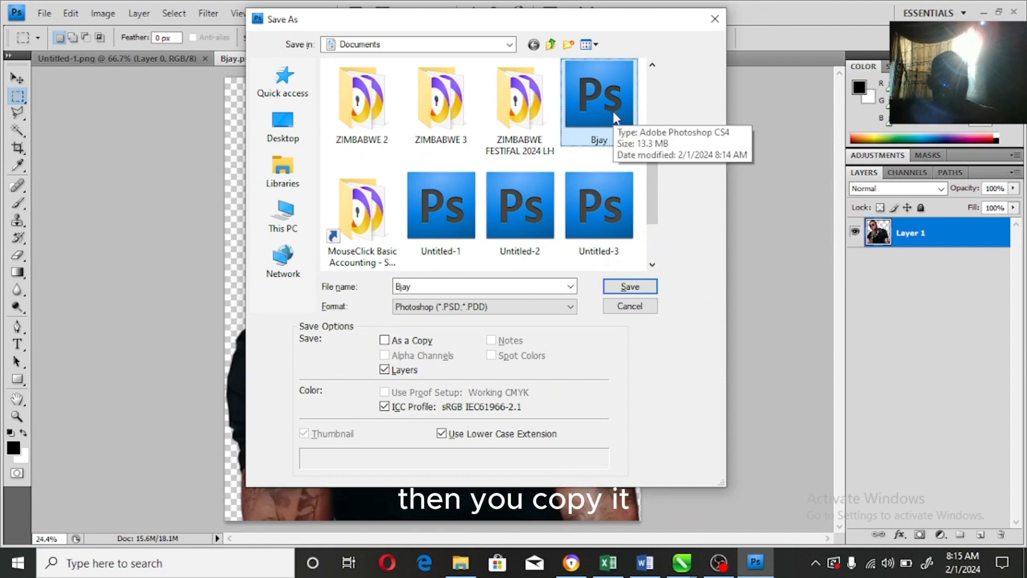
click(715, 19)
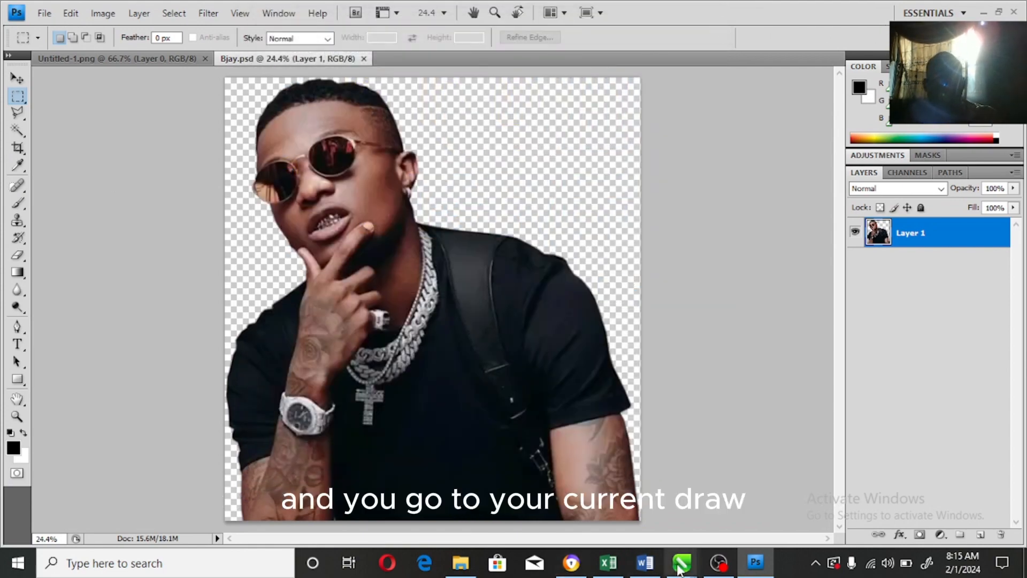
Step: Switch to CorelDRAW, create a new Letter-size document and paste the copied Bjay cutout onto its page
mouse_move(679, 562)
click(670, 534)
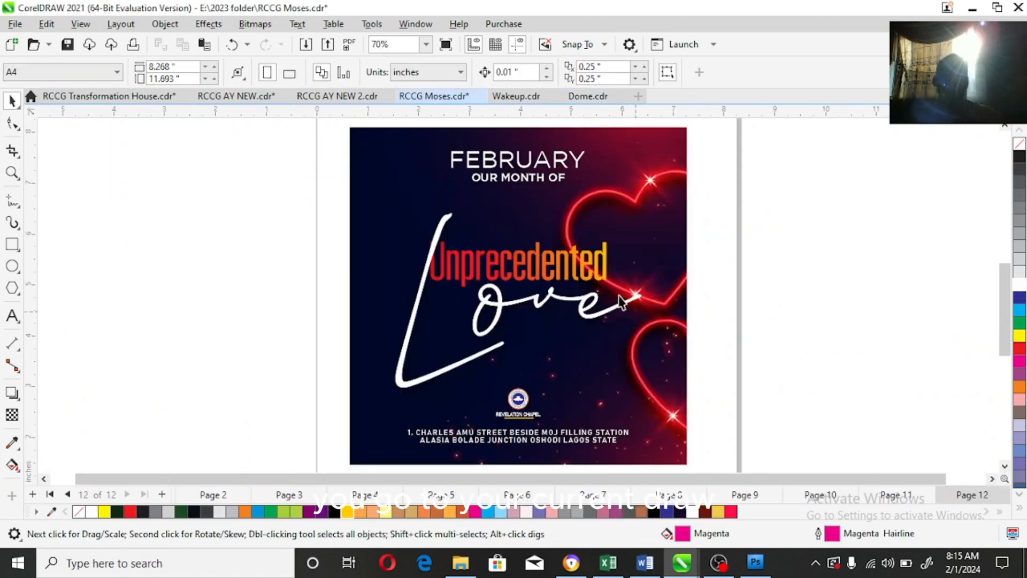
click(16, 25)
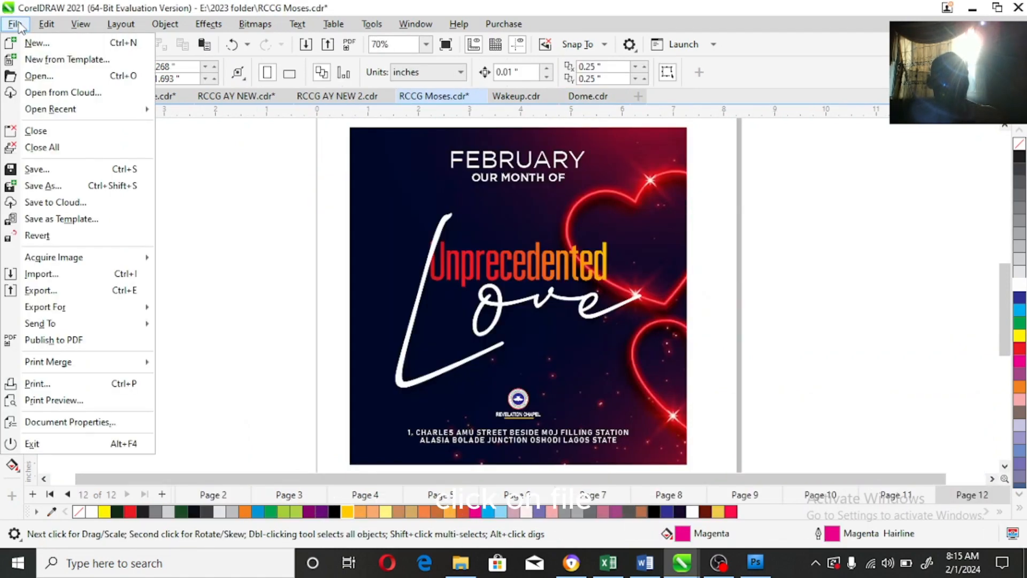
click(28, 45)
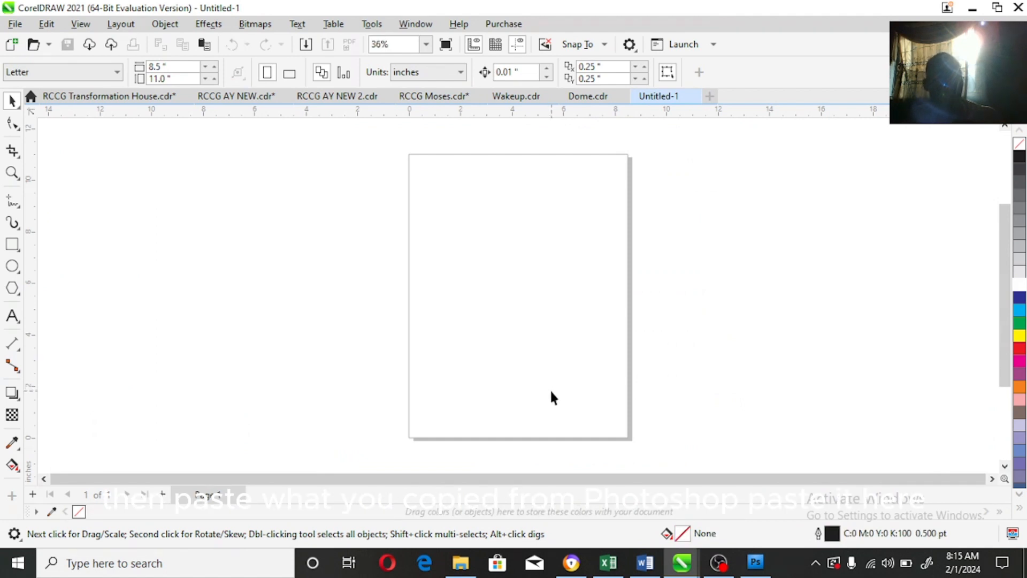
key(ctrl+v)
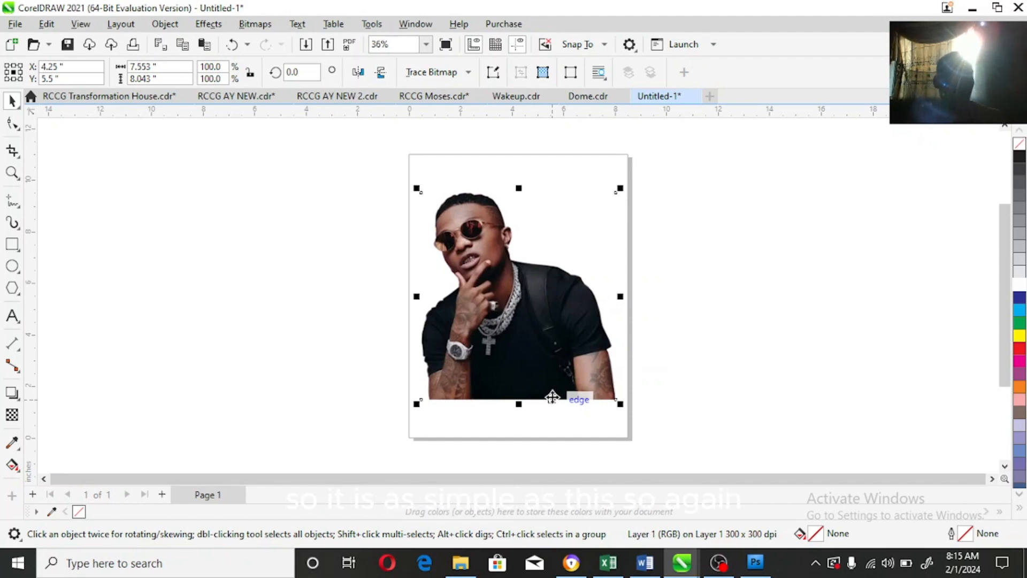
key(ctrl+F4)
key(Return)
key(Escape)
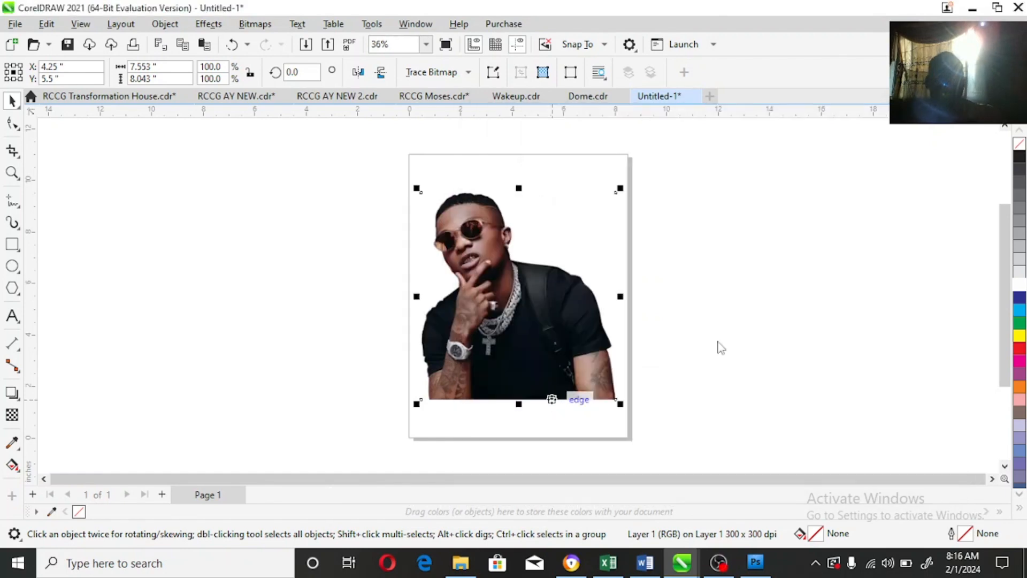
key(shift+F2)
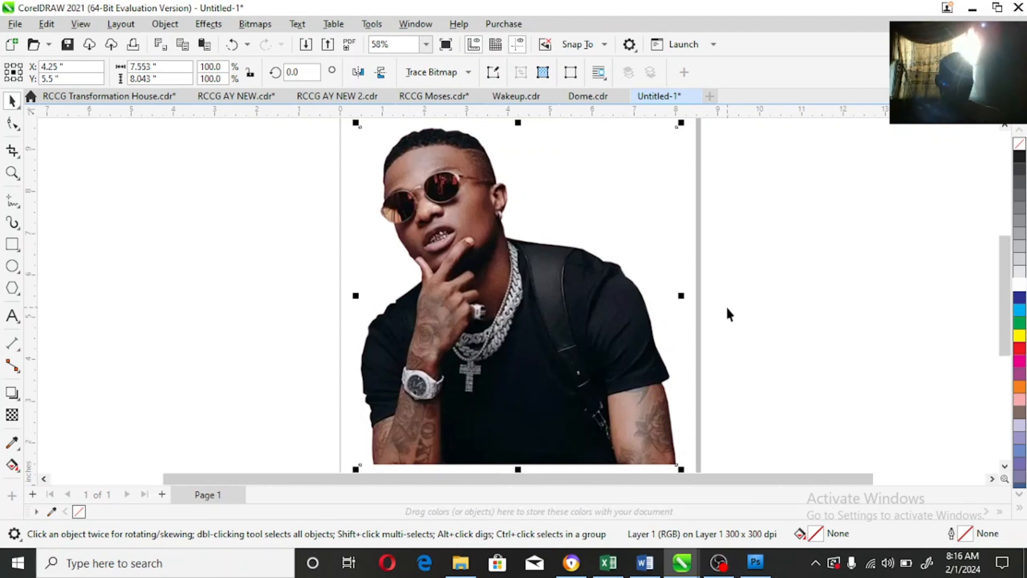
key(F9)
key(F9)
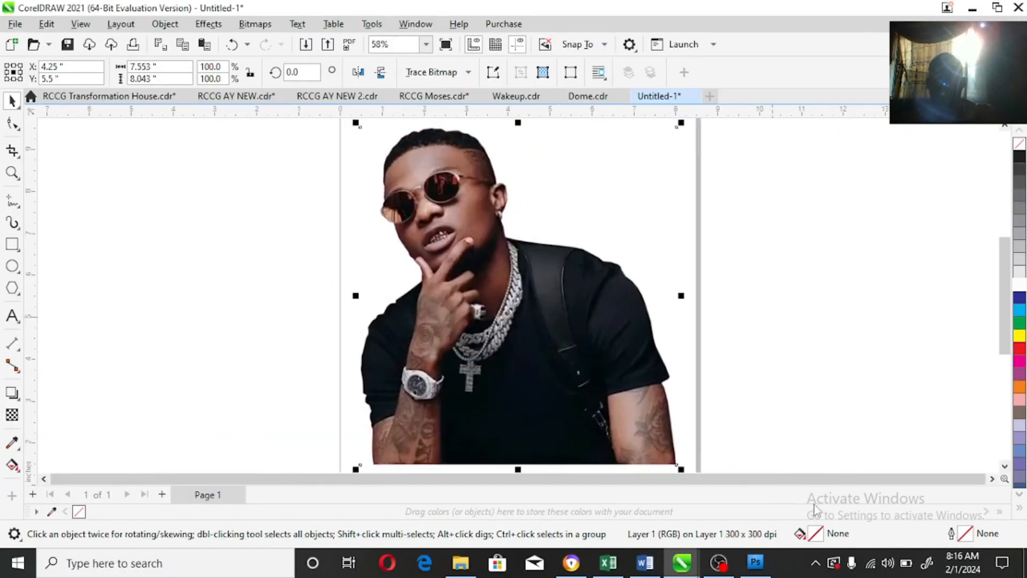